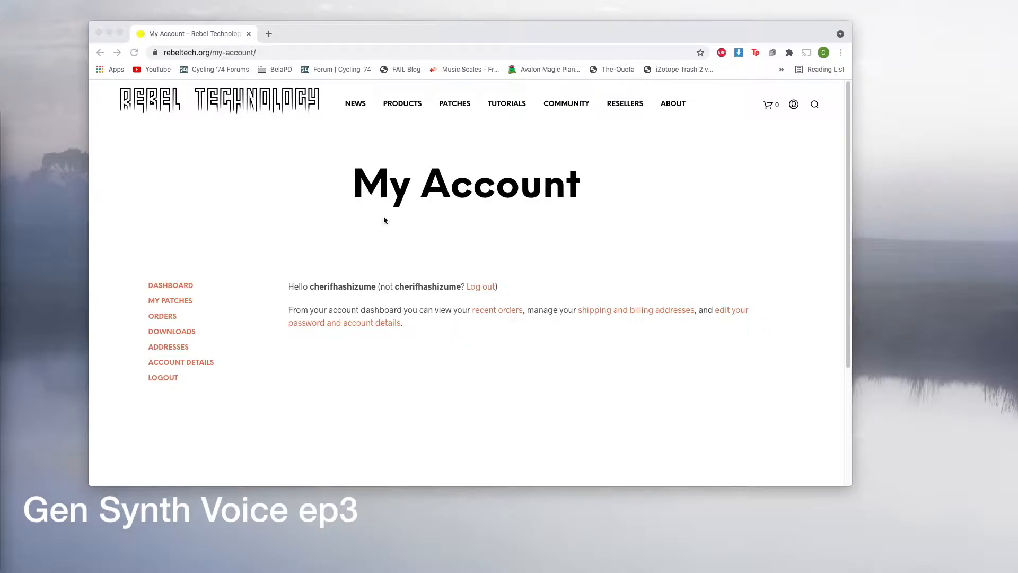
# Start creating a new patch from the account's own patches in the patch library
pyautogui.click(178, 303)
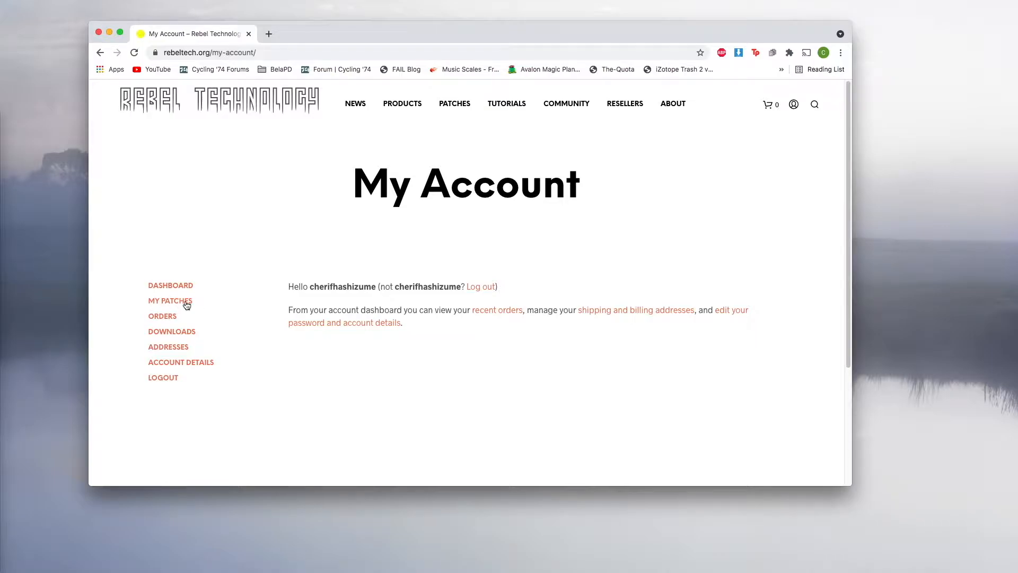
pyautogui.click(460, 104)
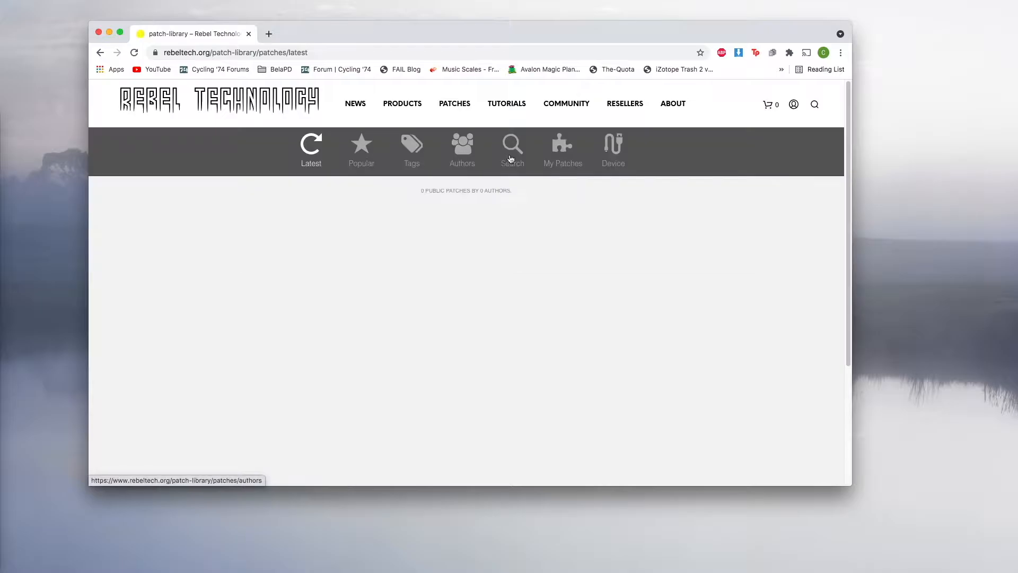
pyautogui.click(562, 146)
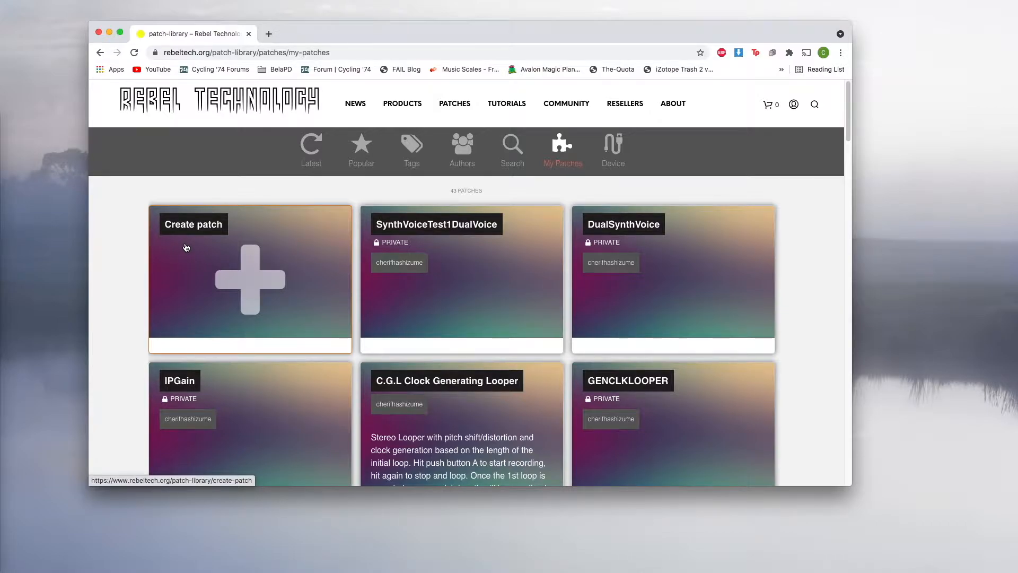
pyautogui.click(248, 281)
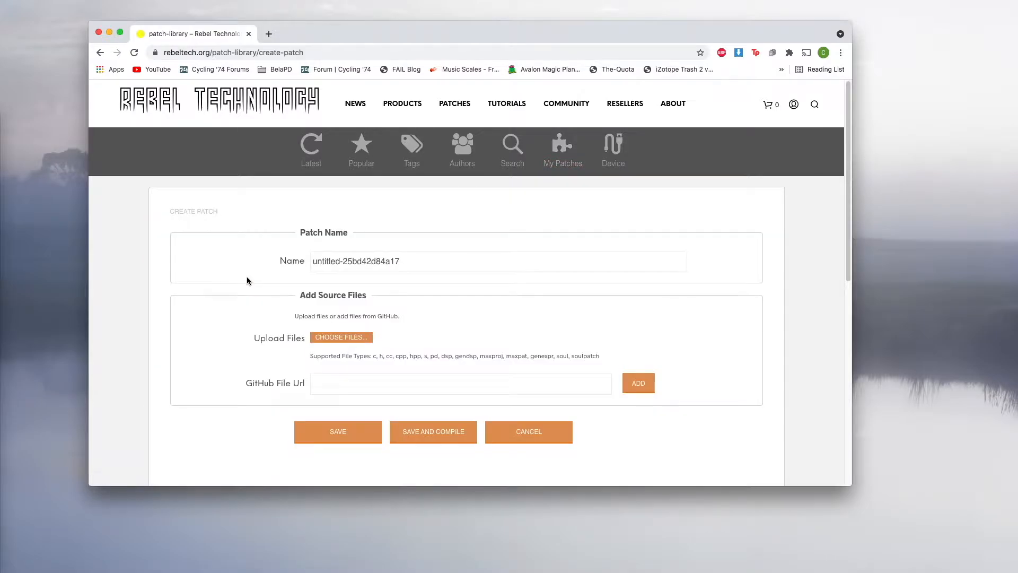
# Name the new patch SynthVoiceTutorial
pyautogui.scroll(-3, 440, 259)
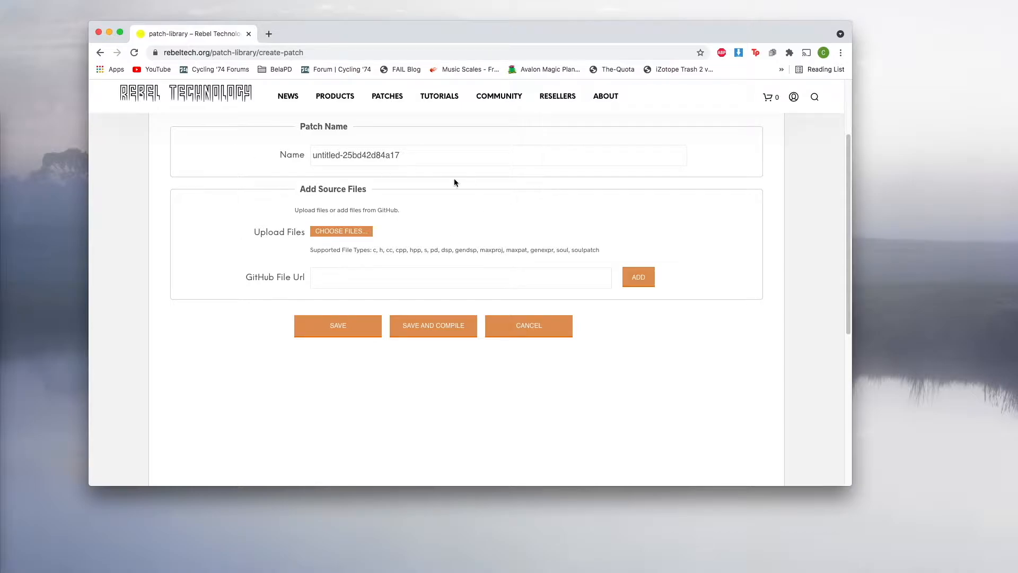
pyautogui.moveTo(438, 151); pyautogui.dragTo(220, 149)
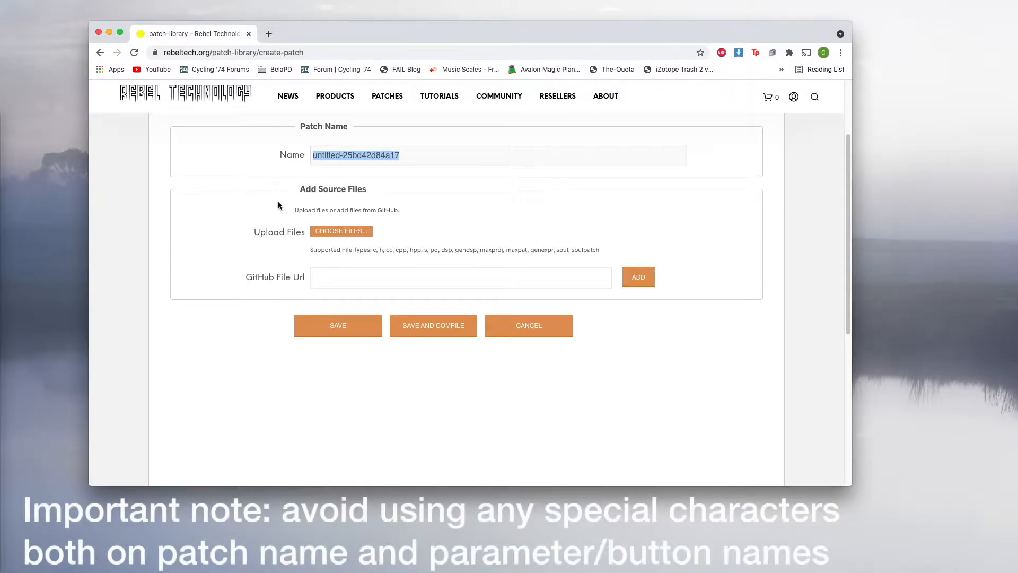
pyautogui.write('SYNTH')
pyautogui.press('BackSpace')
pyautogui.press('BackSpace')
pyautogui.press('BackSpace')
pyautogui.press('BackSpace')
pyautogui.press('BackSpace')
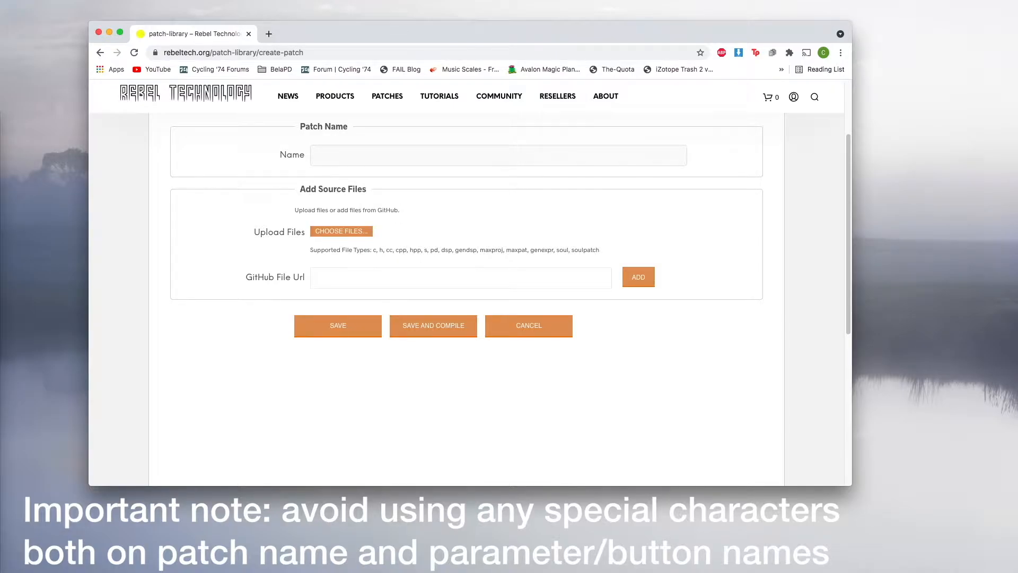
pyautogui.write('Synth')
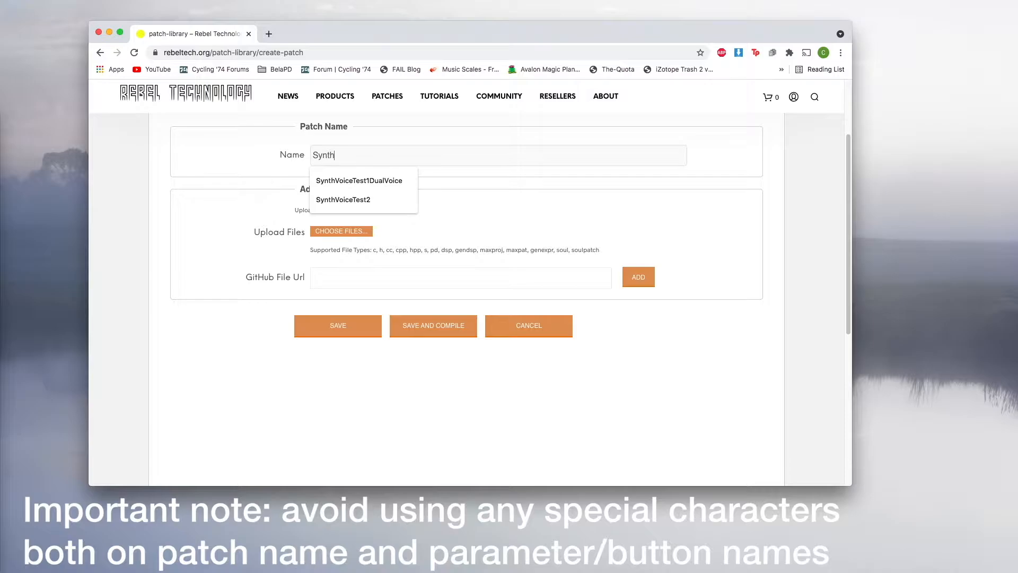
pyautogui.write('Voice Tut')
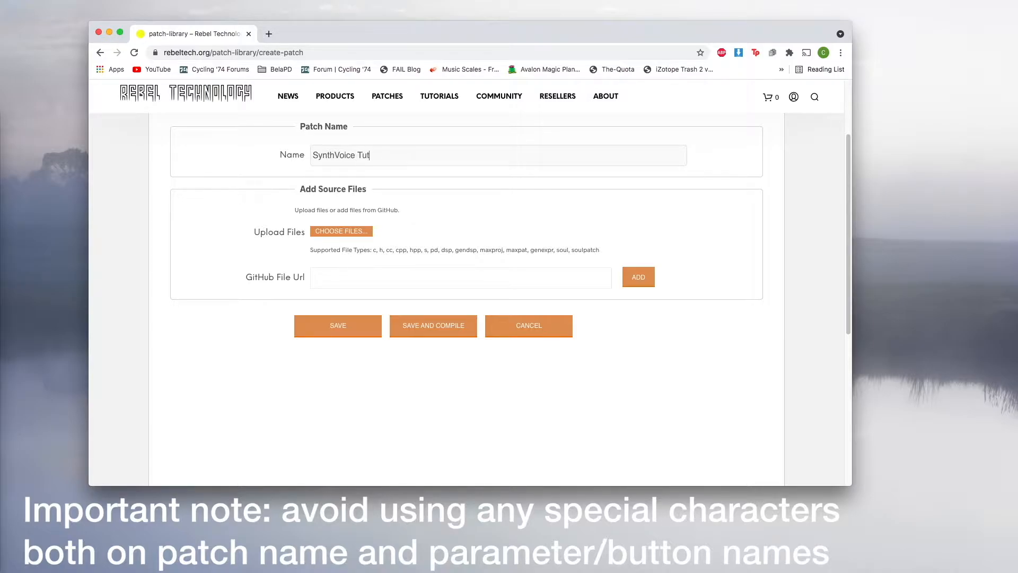
pyautogui.press('BackSpace')
pyautogui.press('BackSpace')
pyautogui.press('BackSpace')
pyautogui.press('BackSpace')
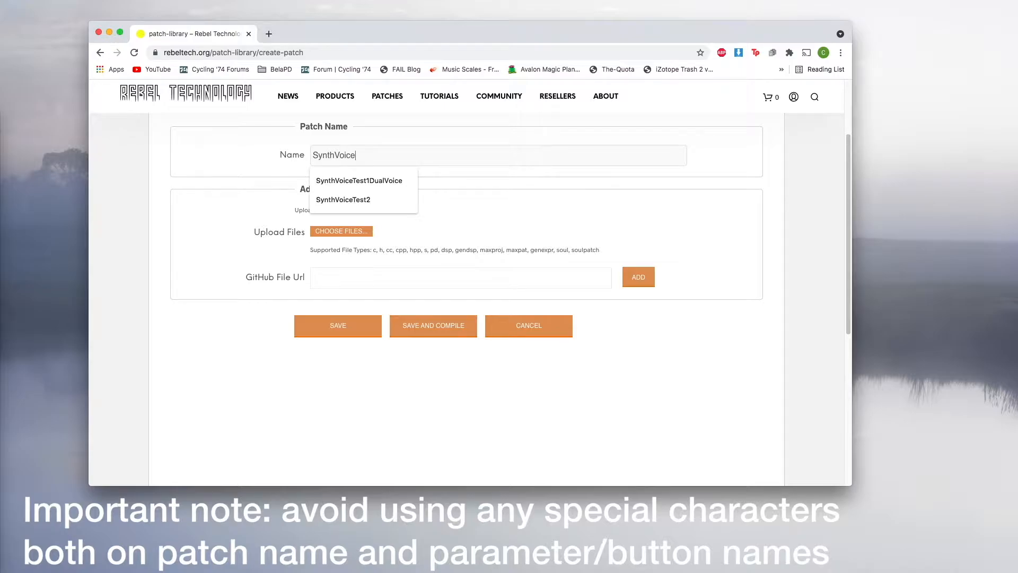
pyautogui.write('Tutorial')
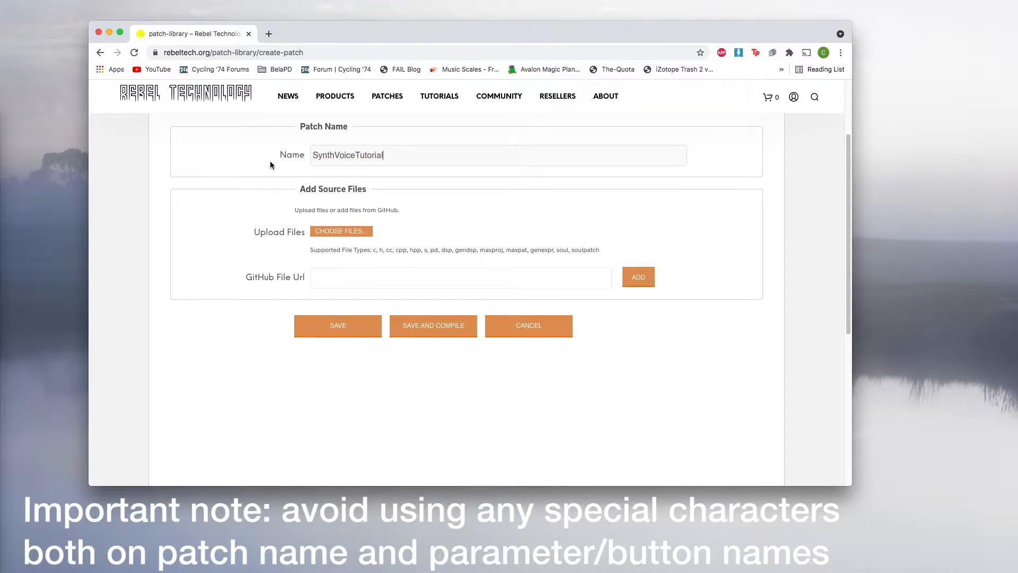
# Upload SimpleSynthTut.cpp, SimpleSynthTut.gendsp and SimpleSynthTut.h from the SimpleSynthExample folder as the patch's source files
pyautogui.click(342, 231)
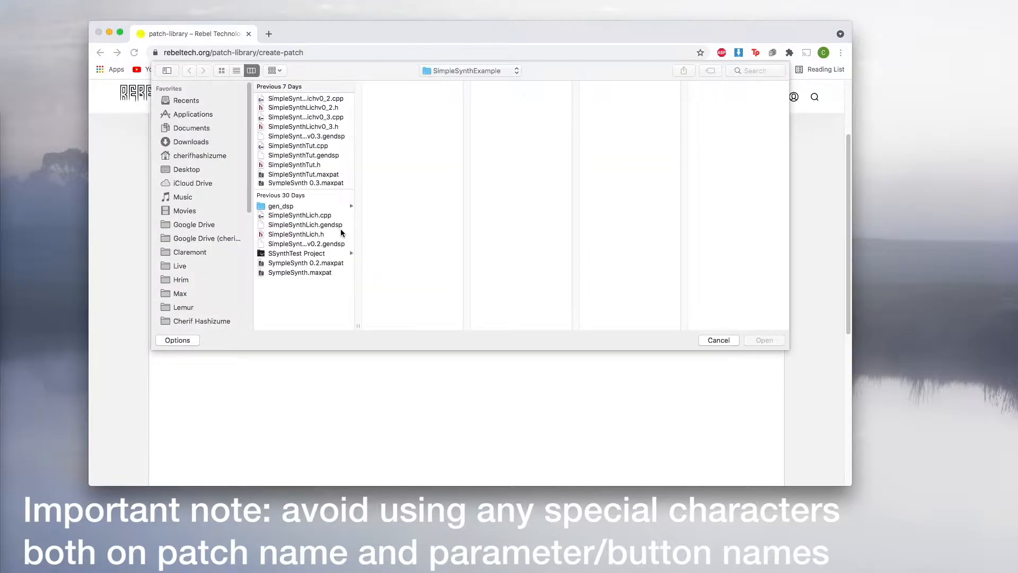
pyautogui.moveTo(360, 328); pyautogui.dragTo(466, 323)
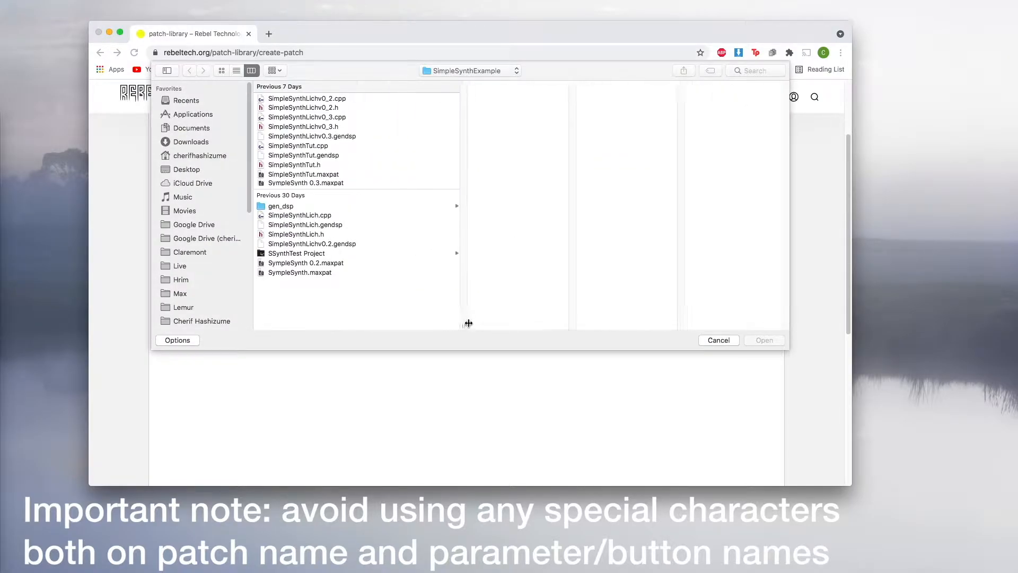
pyautogui.click(321, 147)
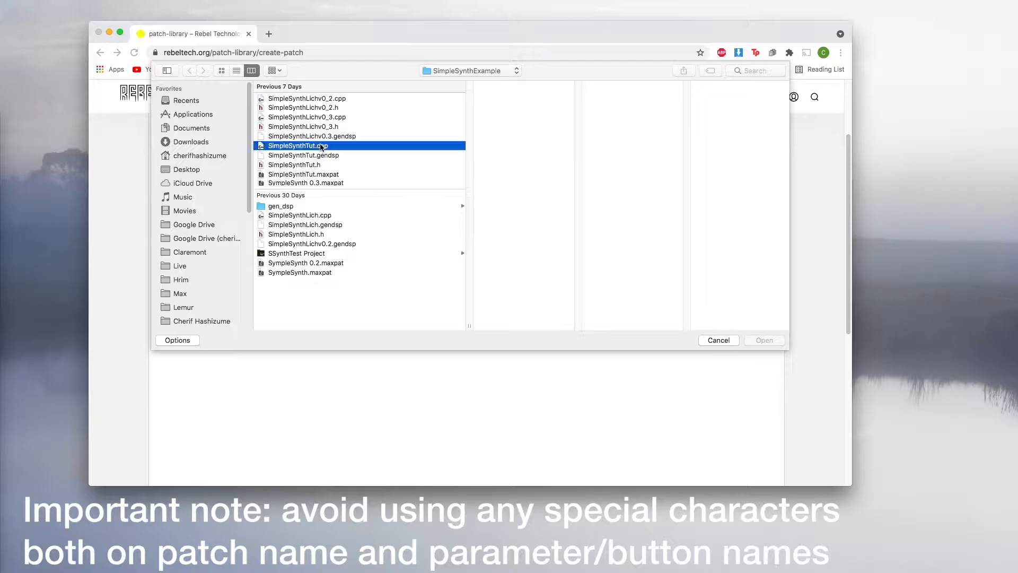
pyautogui.keyDown('shift'); pyautogui.click(325, 165); pyautogui.keyUp('shift')
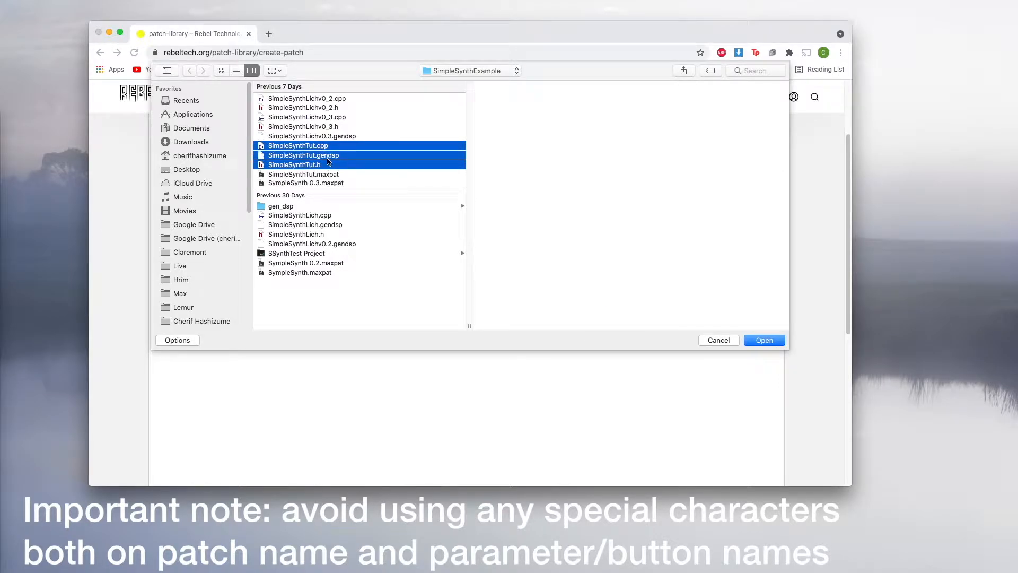
pyautogui.click(335, 156)
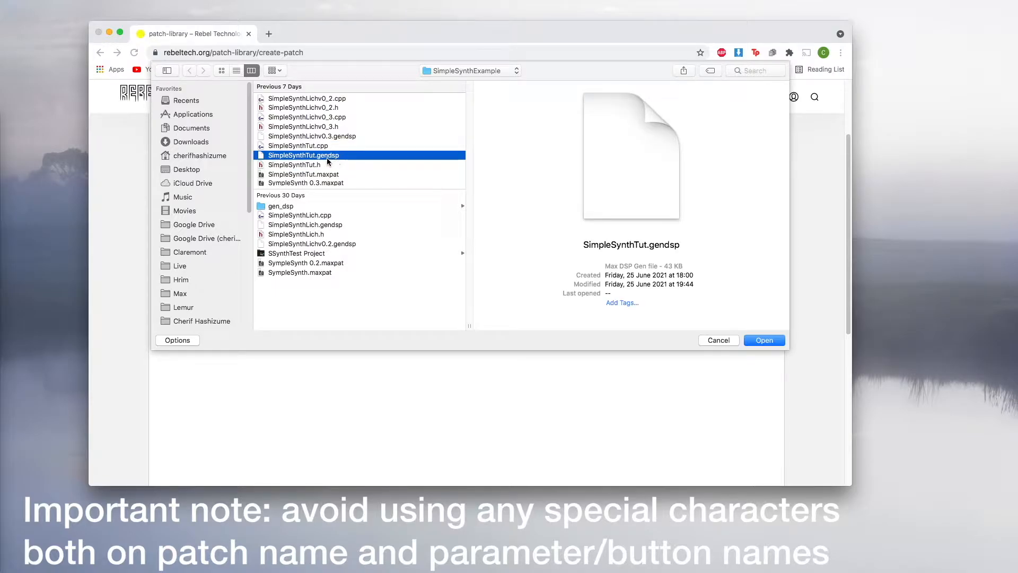
pyautogui.click(317, 146)
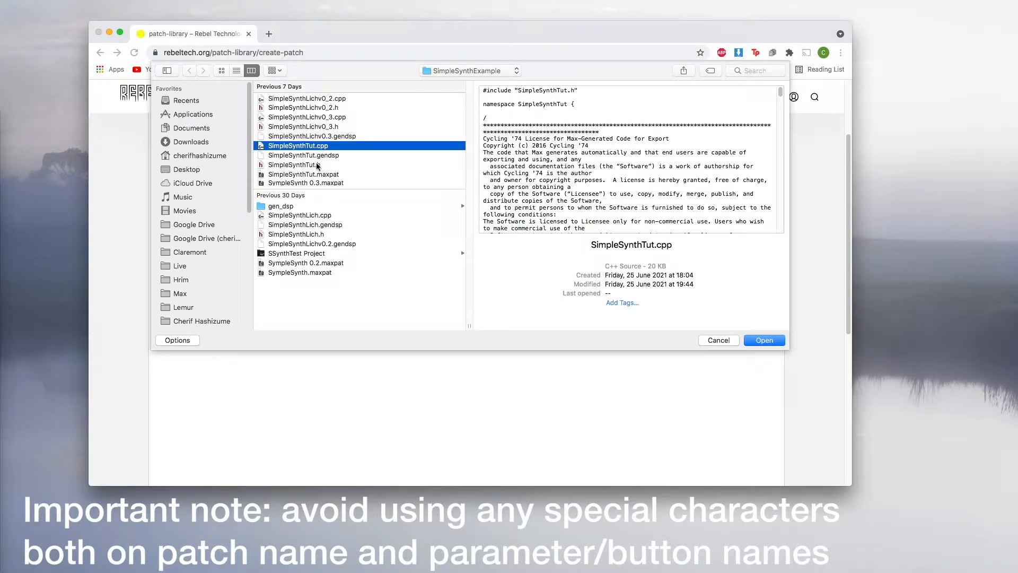
pyautogui.keyDown('shift'); pyautogui.click(317, 164); pyautogui.keyUp('shift')
pyautogui.click(763, 339)
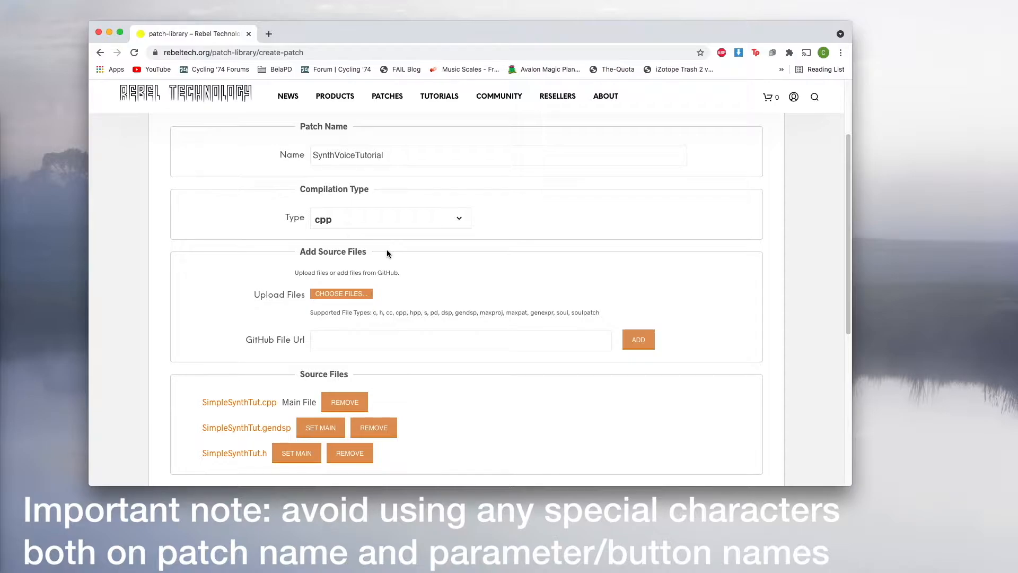
# Set the patch's compilation type to gen
pyautogui.click(362, 221)
pyautogui.click(362, 220)
pyautogui.click(363, 220)
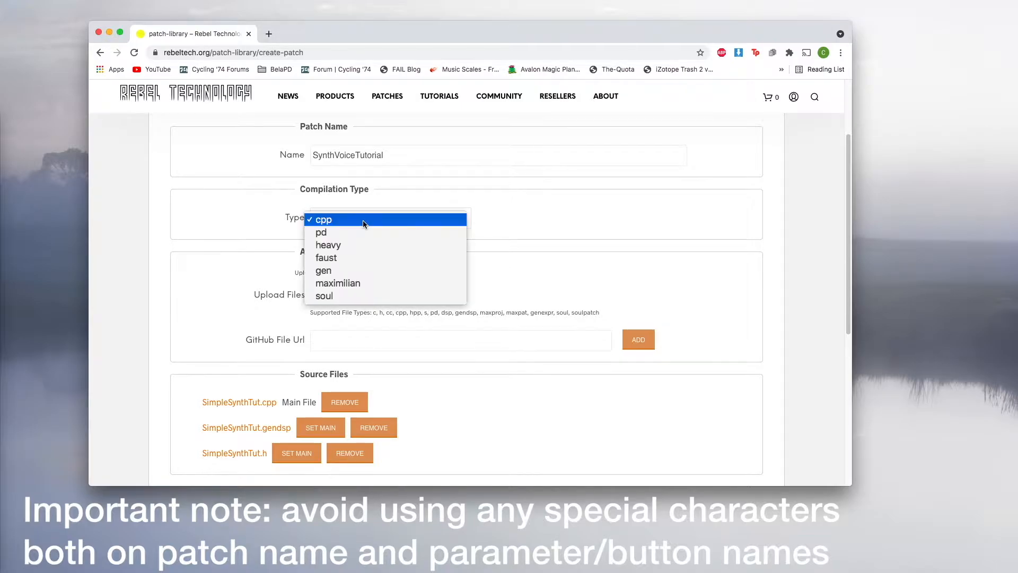
pyautogui.click(367, 269)
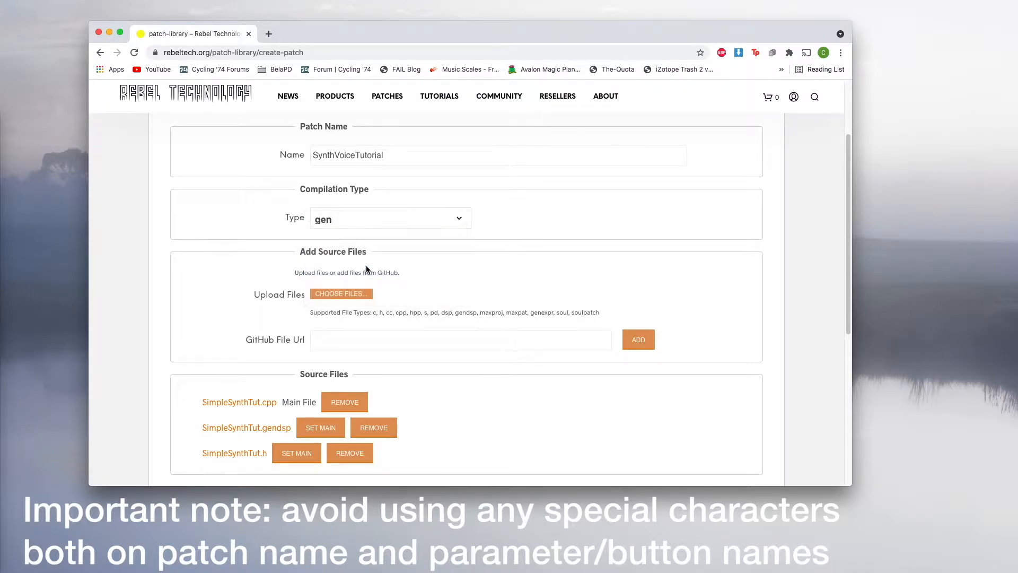
# Save and compile the patch, and dismiss the compilation report
pyautogui.scroll(-4, 367, 269)
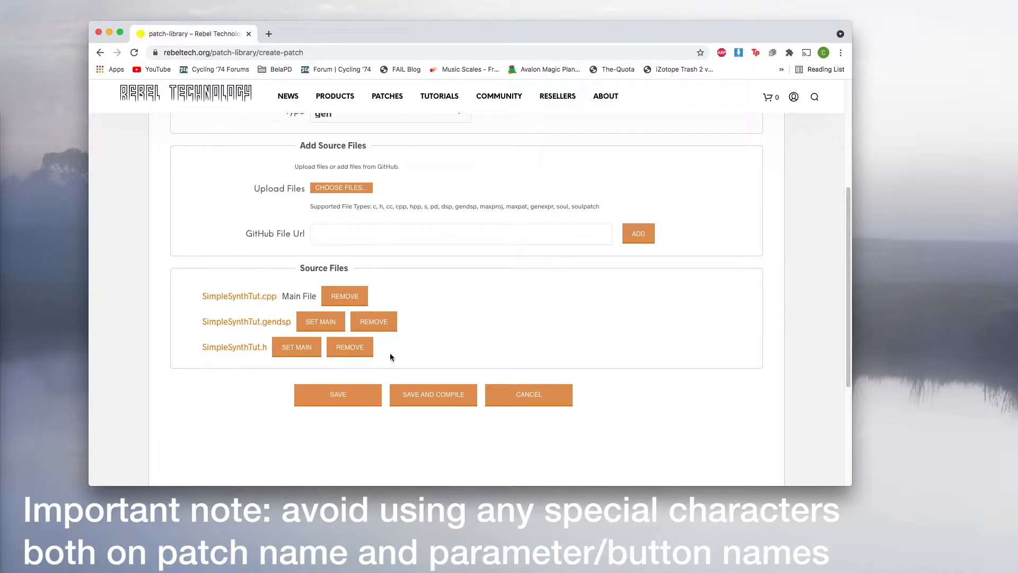
pyautogui.click(427, 396)
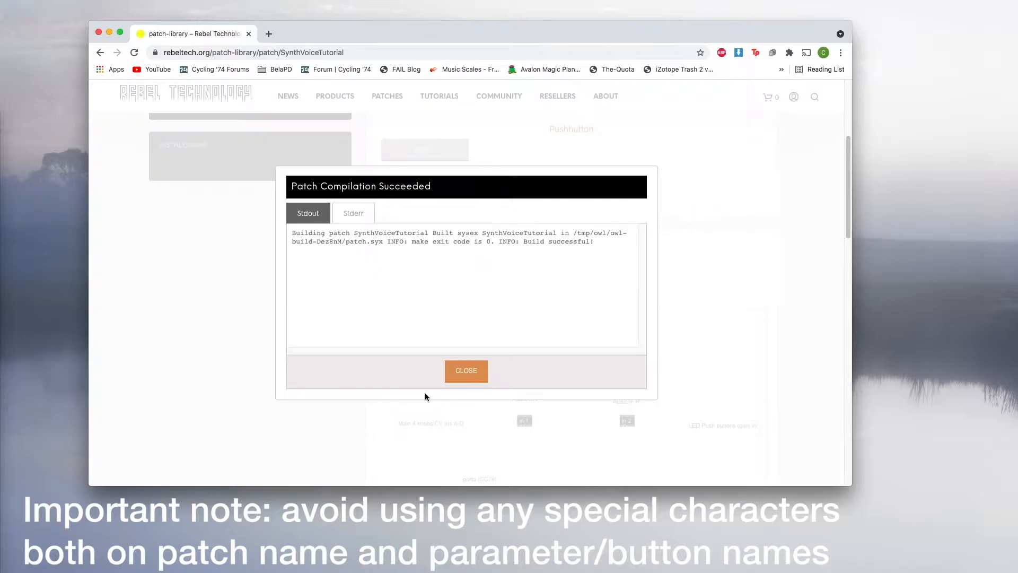
pyautogui.click(466, 370)
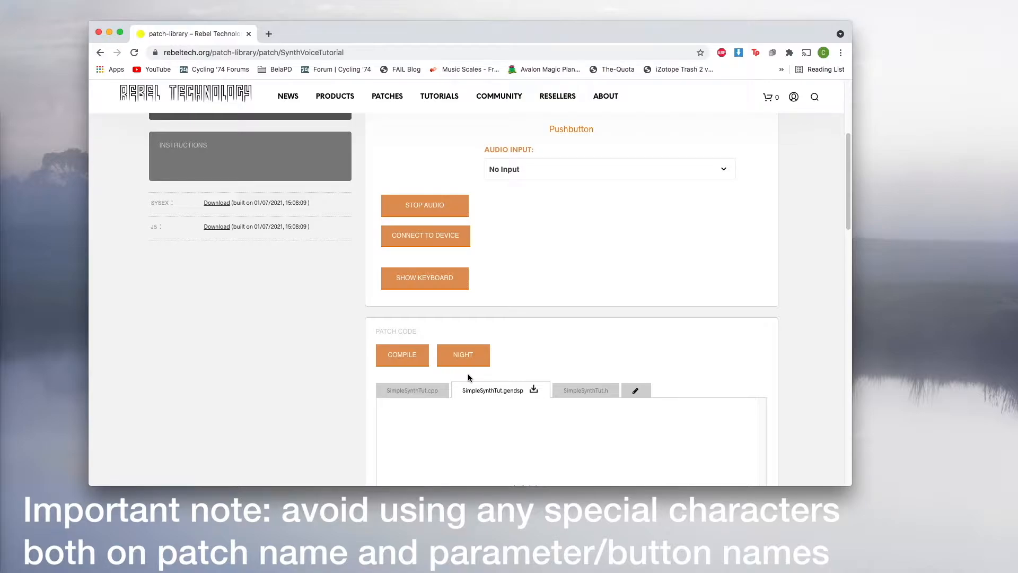
# Examine the SimpleSynthTut.gendsp diagram in the patch code and the patch's knob, pushbutton and audio controls
pyautogui.scroll(-1, 468, 377)
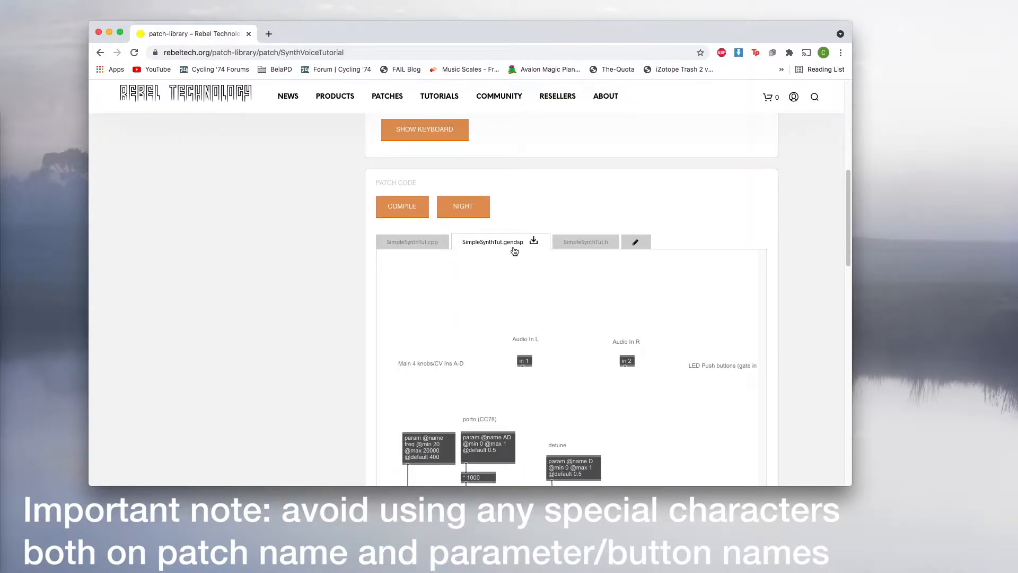
pyautogui.scroll(-20, 511, 250)
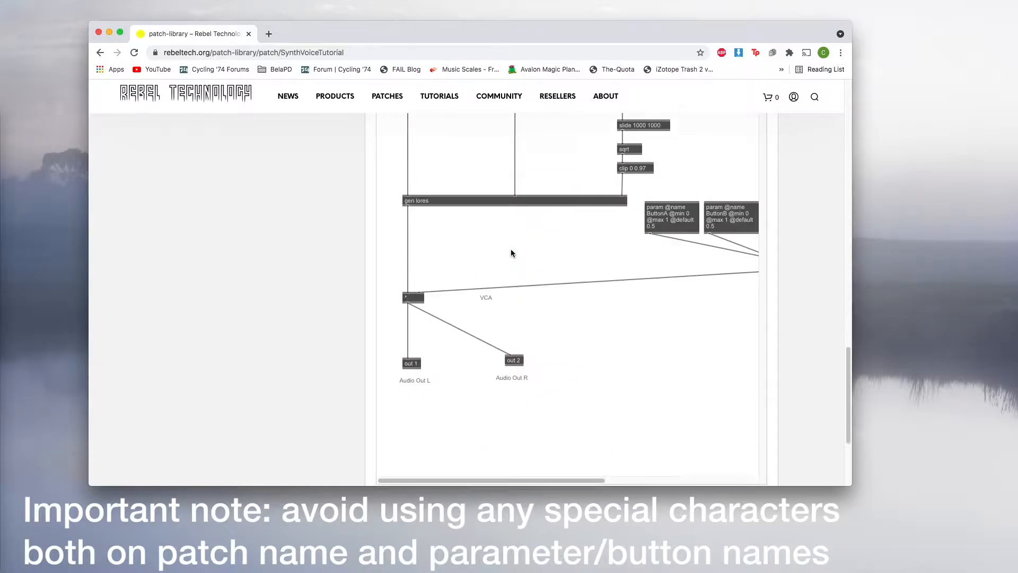
pyautogui.scroll(20, 511, 250)
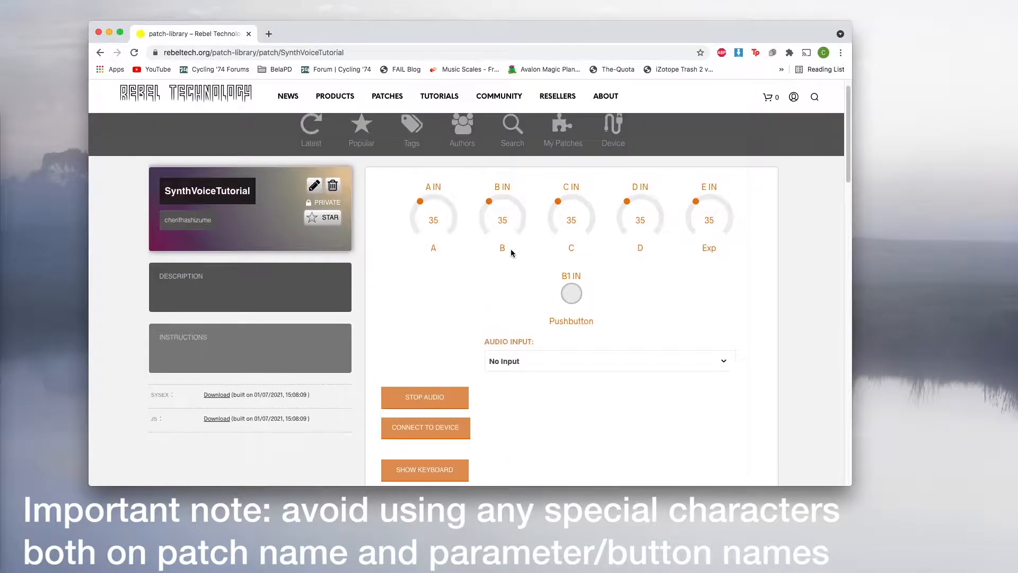
pyautogui.scroll(-1, 512, 250)
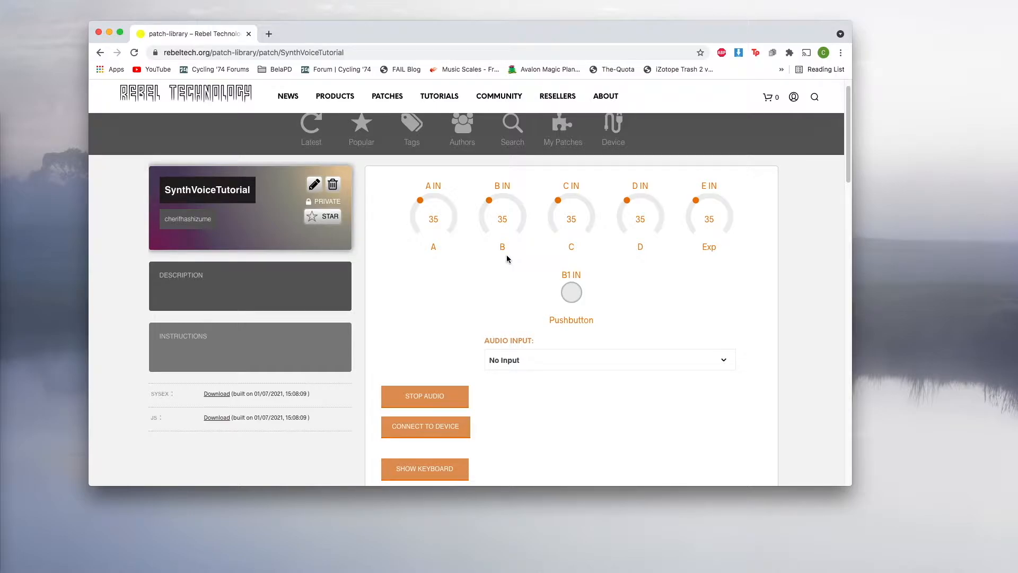
pyautogui.scroll(-1, 507, 258)
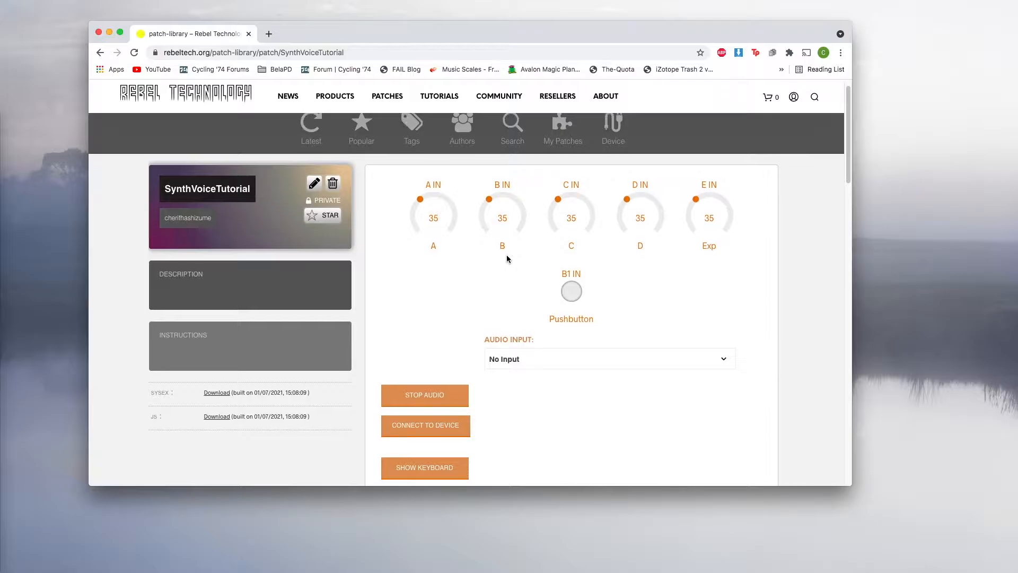
pyautogui.scroll(-5, 507, 258)
pyautogui.scroll(3, 505, 260)
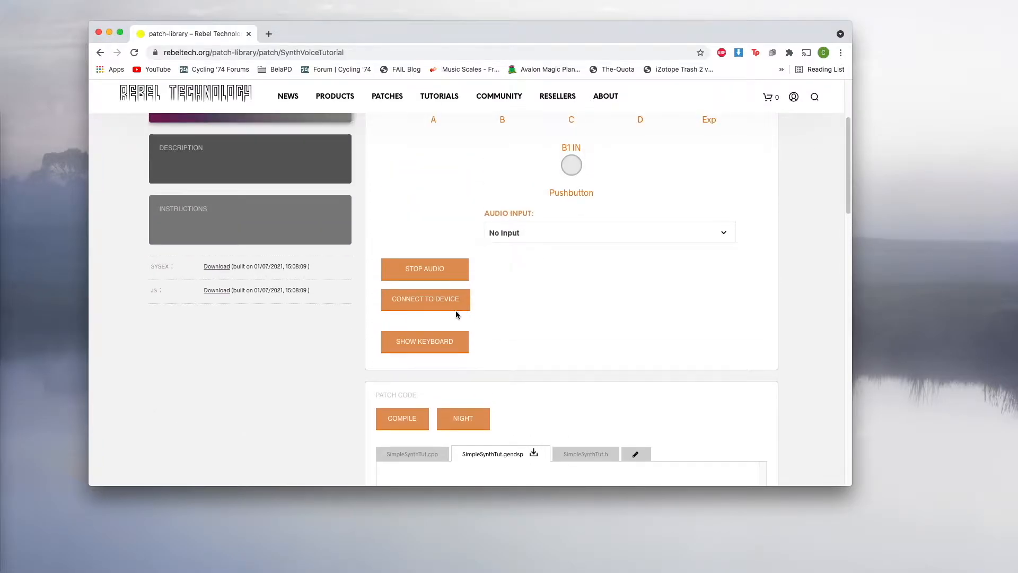
# Connect to the Lich device and store the compiled patch in slot 4
pyautogui.click(402, 308)
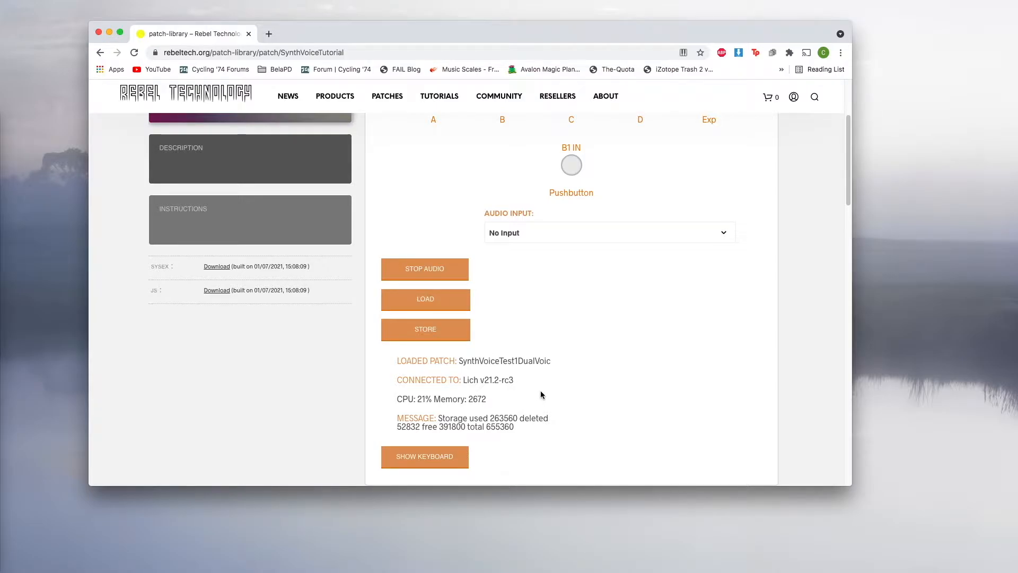
pyautogui.click(435, 337)
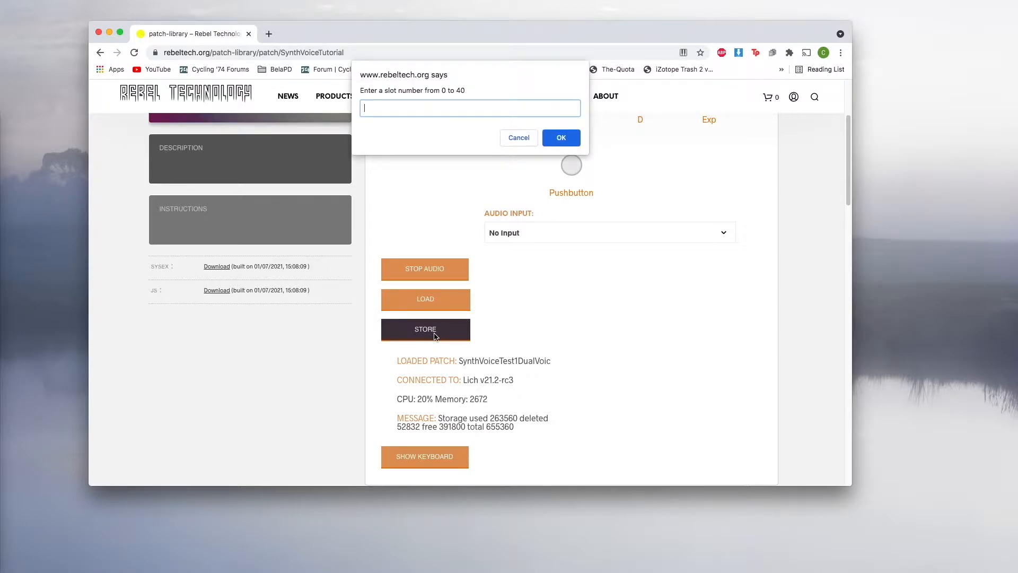
pyautogui.write('4')
pyautogui.click(562, 138)
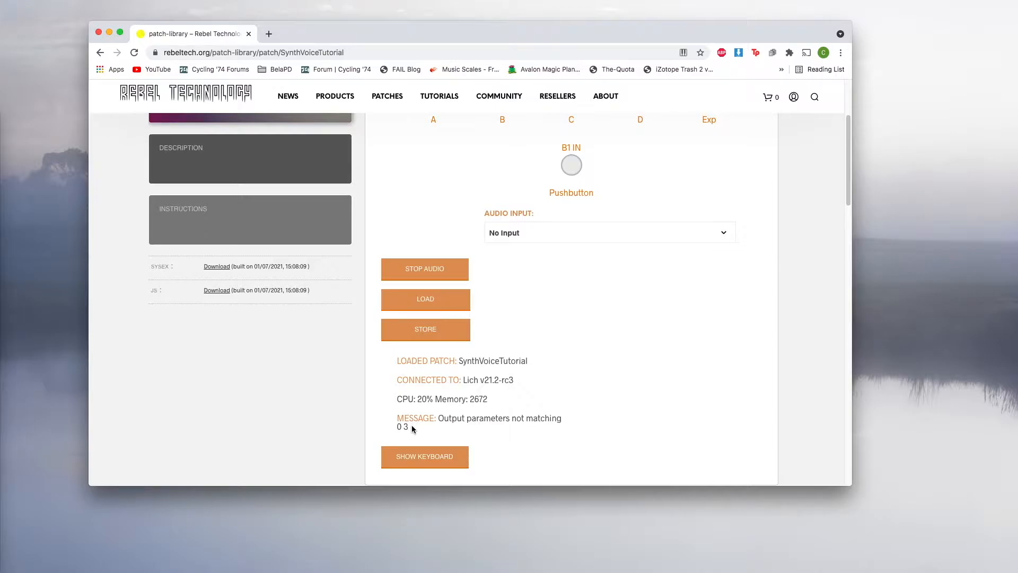
# Open the SynthVoiceTutorial patch for editing and look over its editable parameter and button controls
pyautogui.scroll(3, 412, 425)
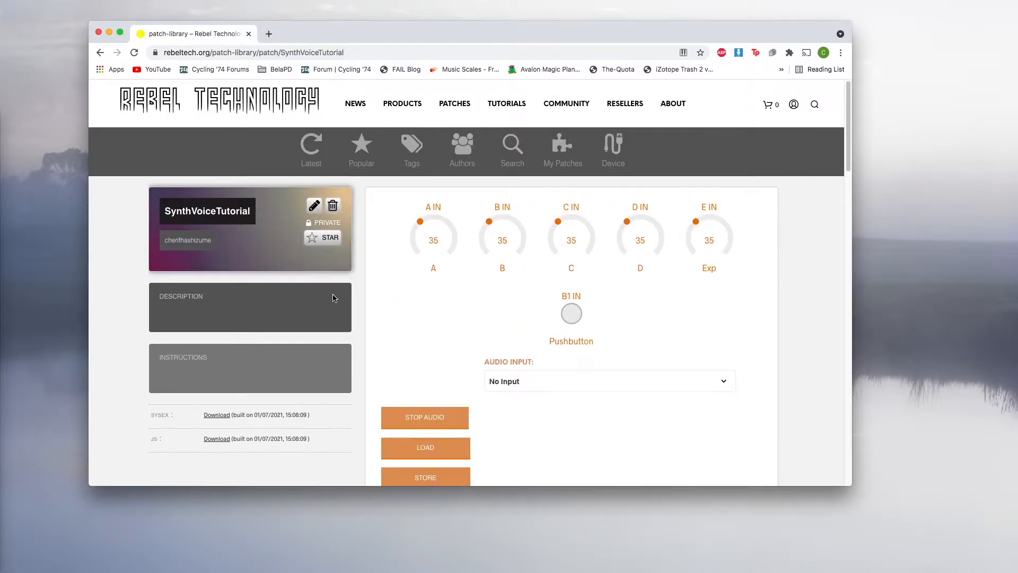
pyautogui.click(314, 207)
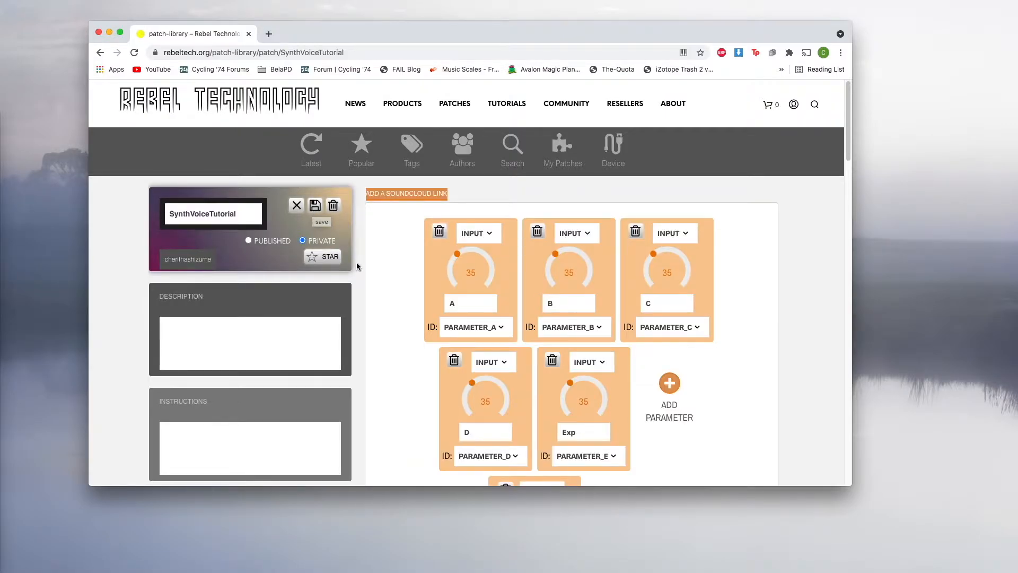
pyautogui.scroll(-3, 398, 244)
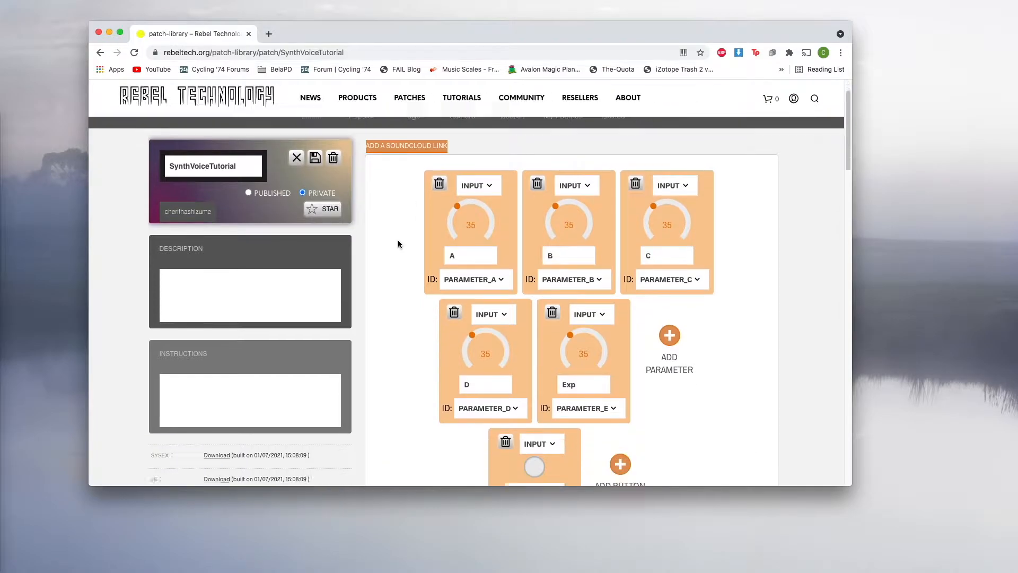
pyautogui.scroll(3, 398, 244)
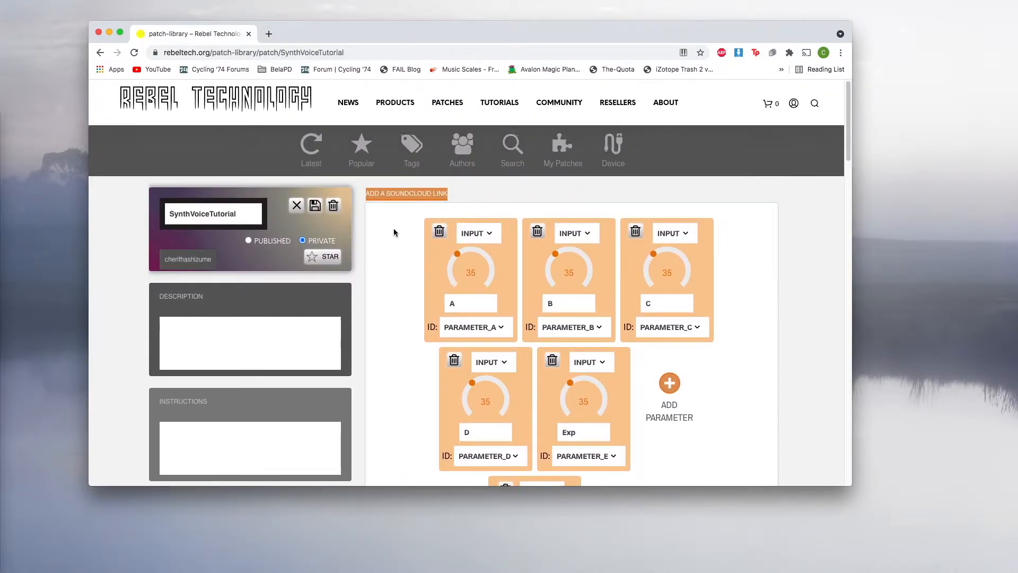
pyautogui.scroll(-8, 413, 315)
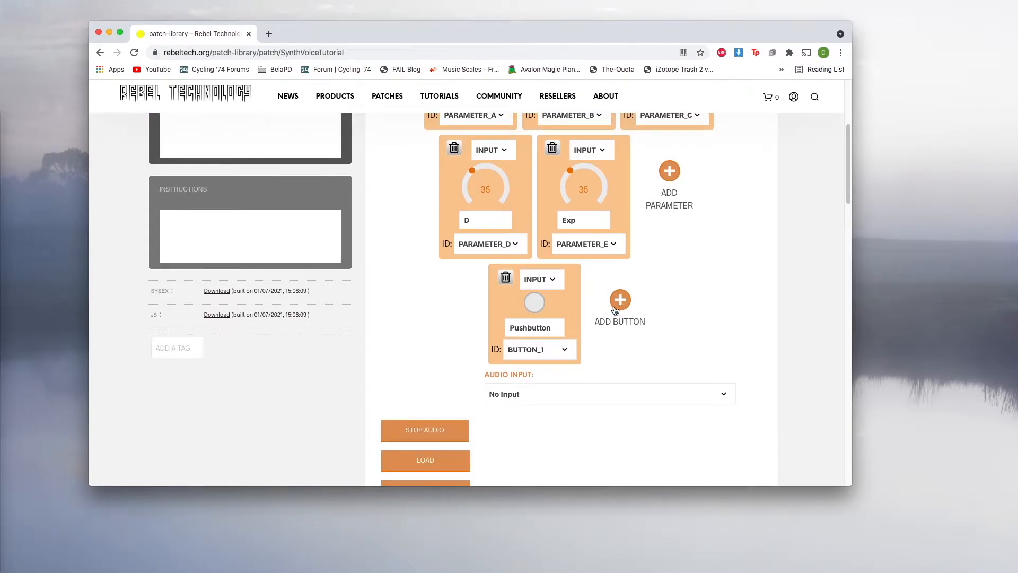
pyautogui.scroll(8, 622, 262)
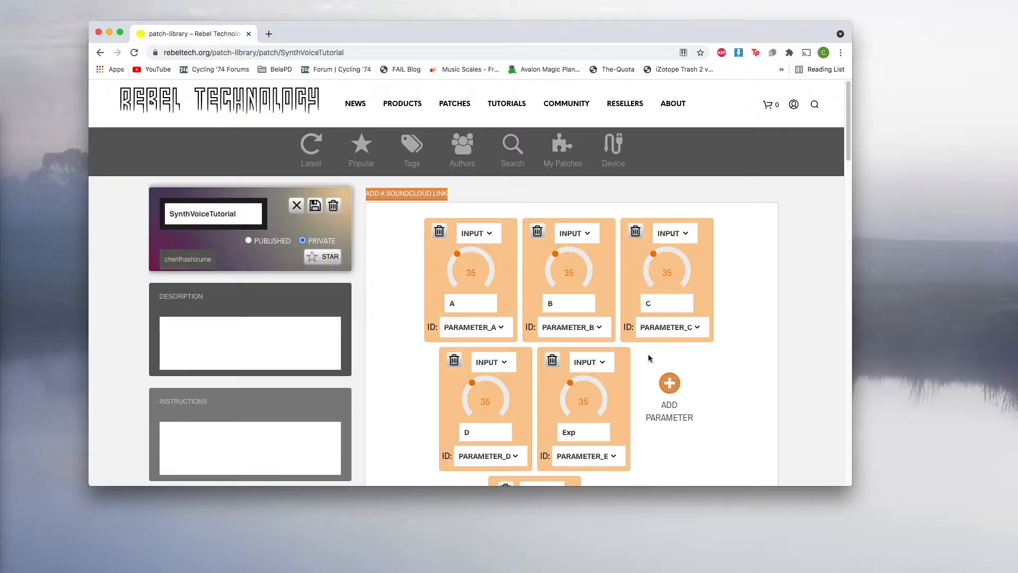
pyautogui.scroll(-5, 669, 382)
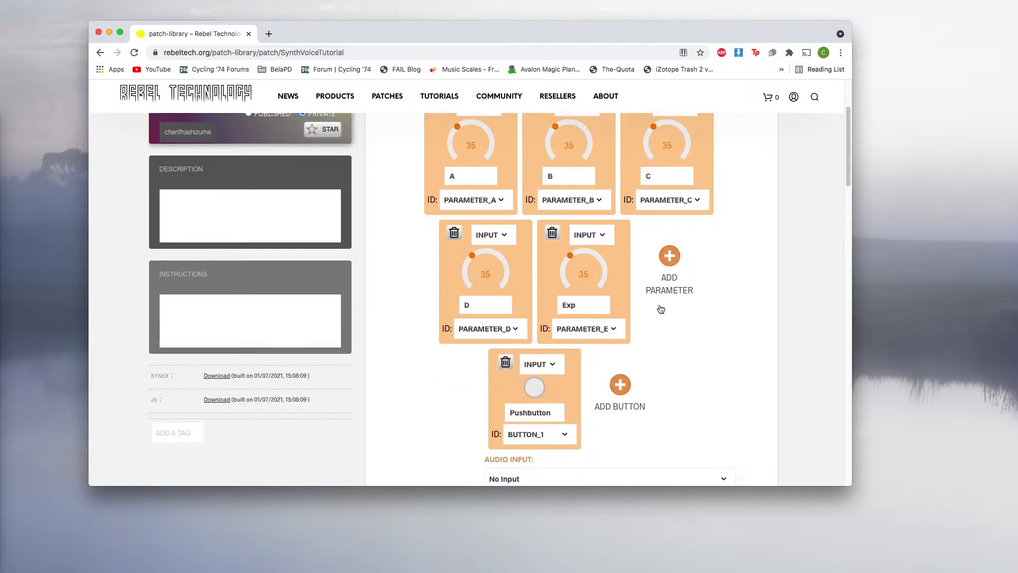
pyautogui.scroll(2, 623, 382)
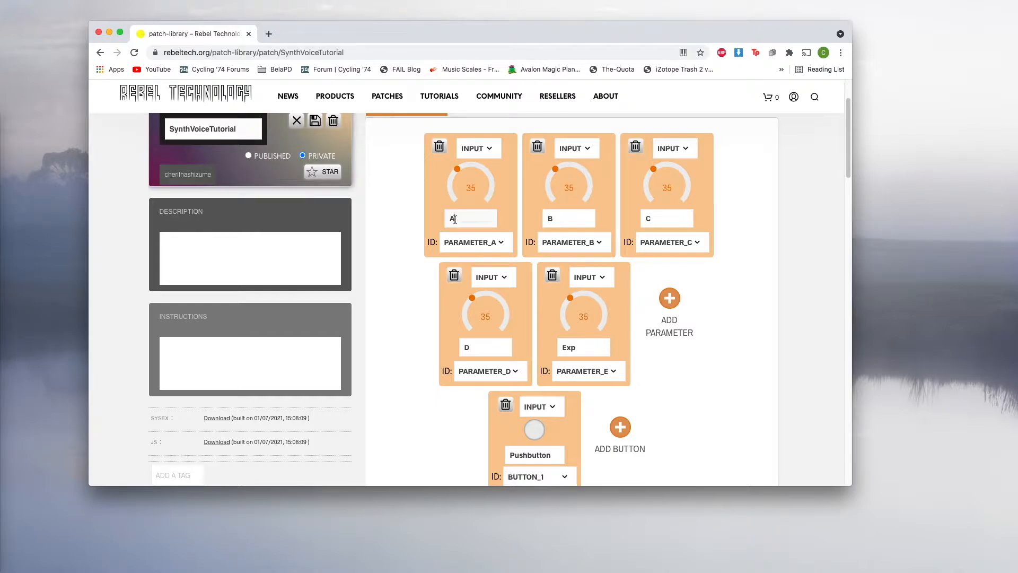
# Rename parameters A, B, C and D as Cutoff, Q, PWM and Detune
pyautogui.doubleClick(479, 218)
pyautogui.write('Cutoff')
pyautogui.doubleClick(567, 220)
pyautogui.write('Q')
pyautogui.doubleClick(663, 220)
pyautogui.write('PWM')
pyautogui.click(484, 349)
pyautogui.write('etune')
# Turn the Exp parameter into an output with the ID PARAMETER_F and name it CV1
pyautogui.click(594, 285)
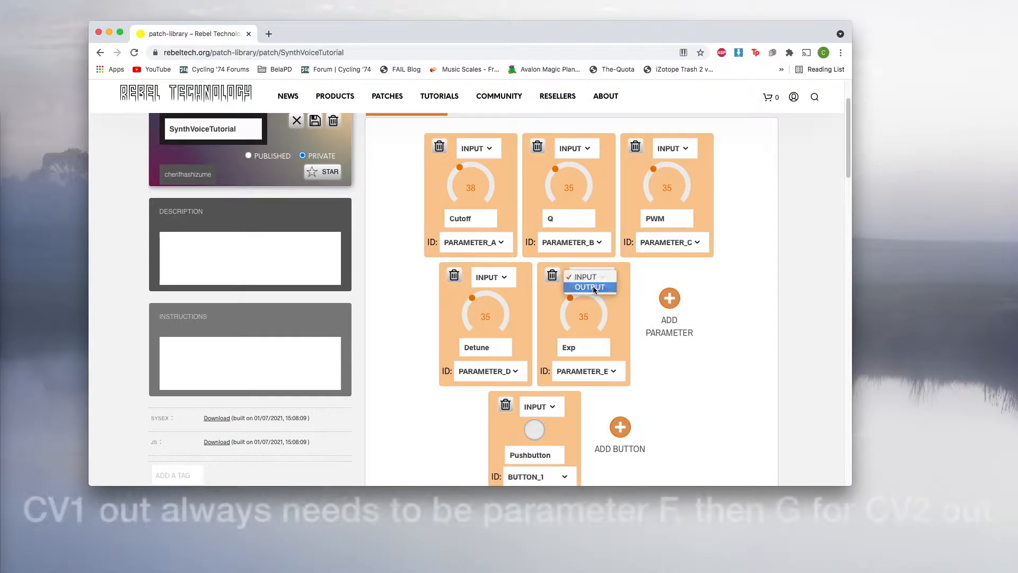
pyautogui.click(590, 289)
pyautogui.click(594, 378)
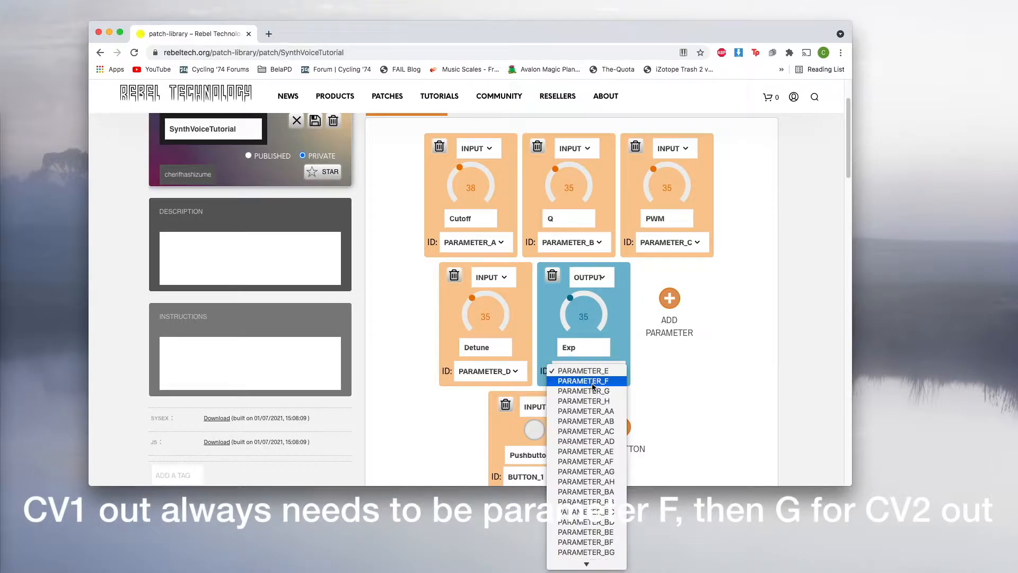
pyautogui.click(592, 383)
pyautogui.moveTo(590, 346); pyautogui.dragTo(543, 350)
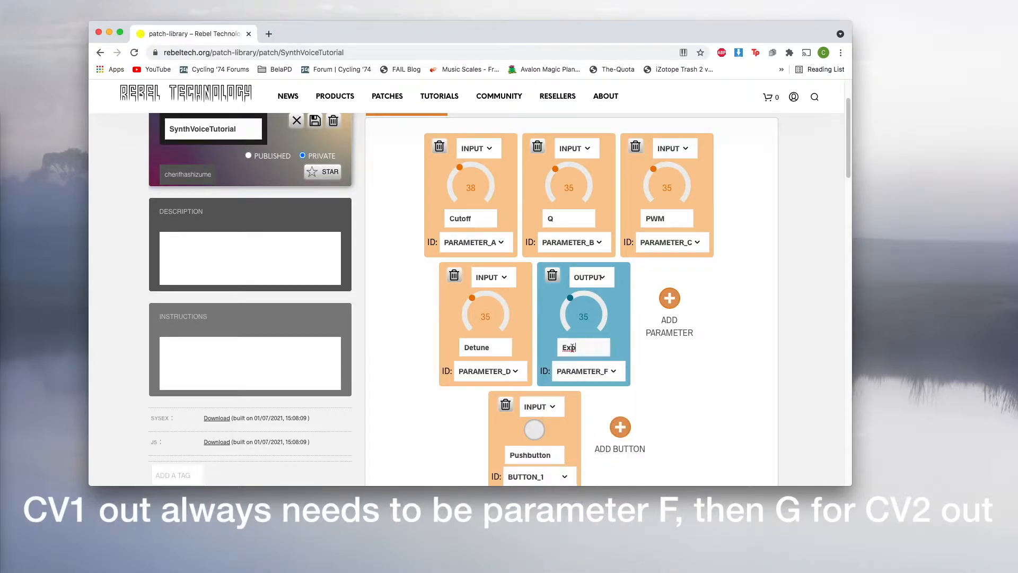
pyautogui.write('CV1')
# Add a parameter, make it an output with the ID PARAMETER_G and name it CV2
pyautogui.click(666, 297)
pyautogui.click(540, 277)
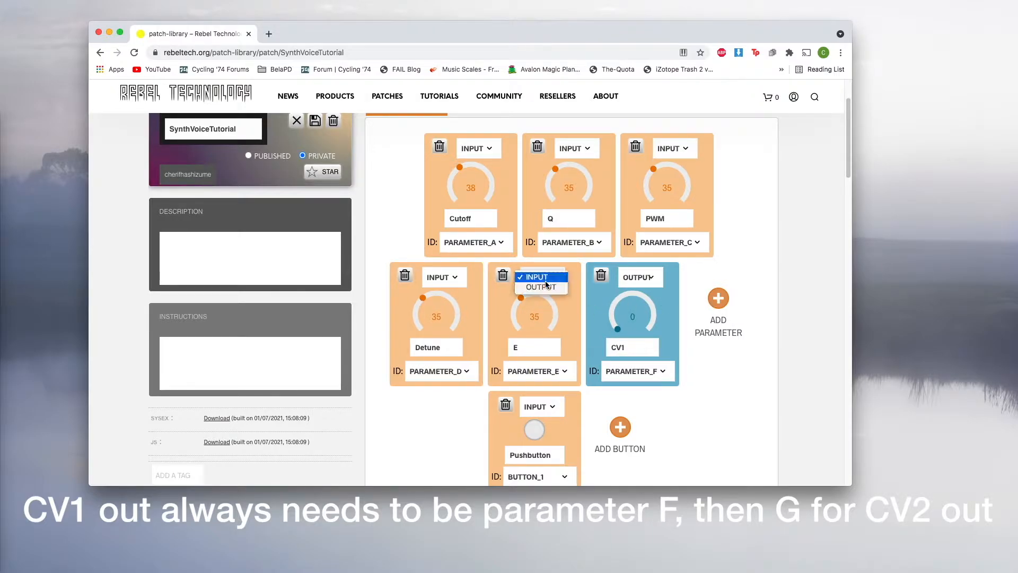
pyautogui.click(535, 289)
pyautogui.click(545, 371)
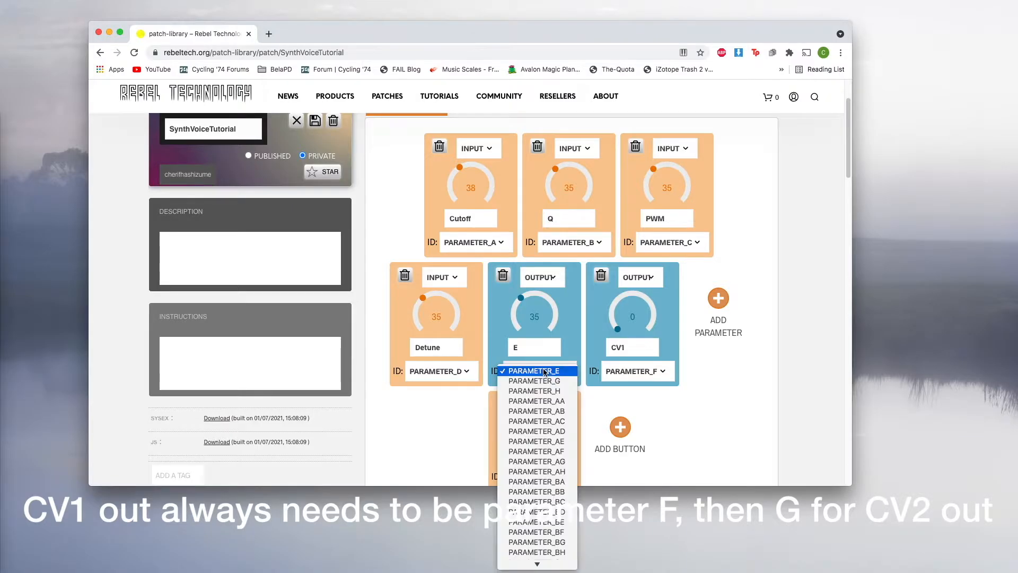
pyautogui.click(546, 374)
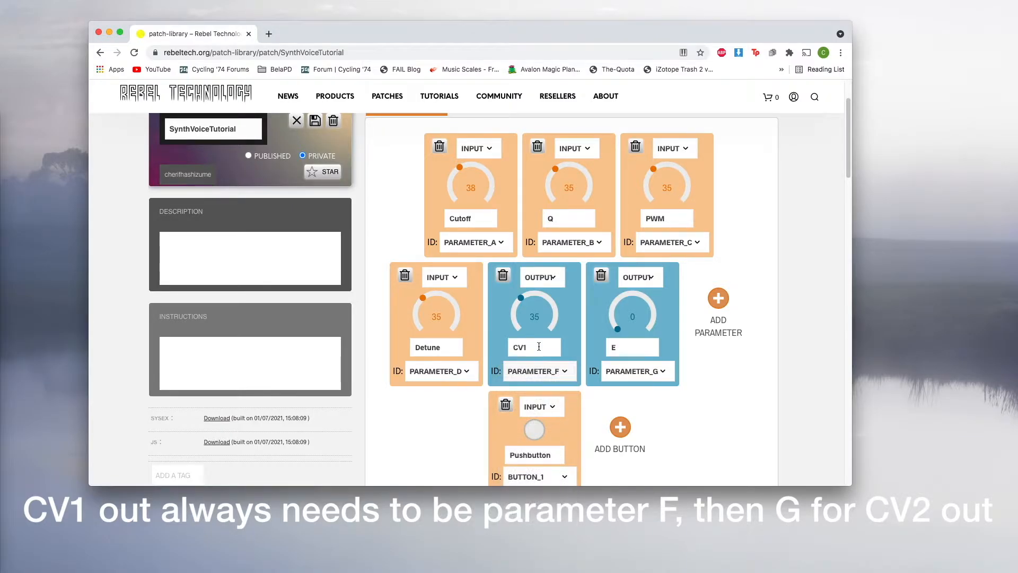
pyautogui.doubleClick(641, 348)
pyautogui.write('CV2')
# Add four more input parameters to the patch, with the IDs PARAMETER_E, PARAMETER_H, PARAMETER_AA and PARAMETER_AB
pyautogui.click(719, 299)
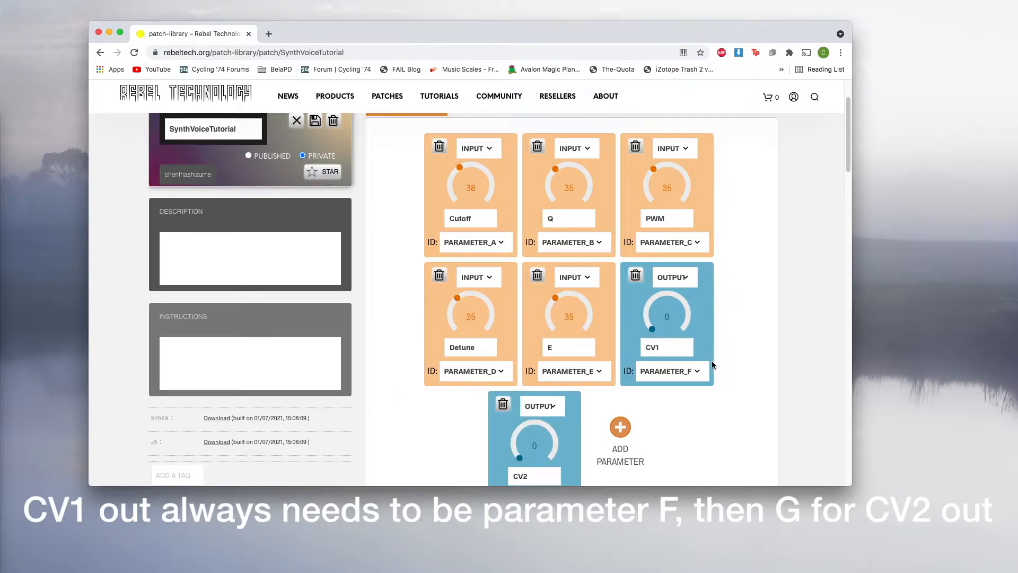
pyautogui.scroll(-3, 711, 360)
pyautogui.click(620, 324)
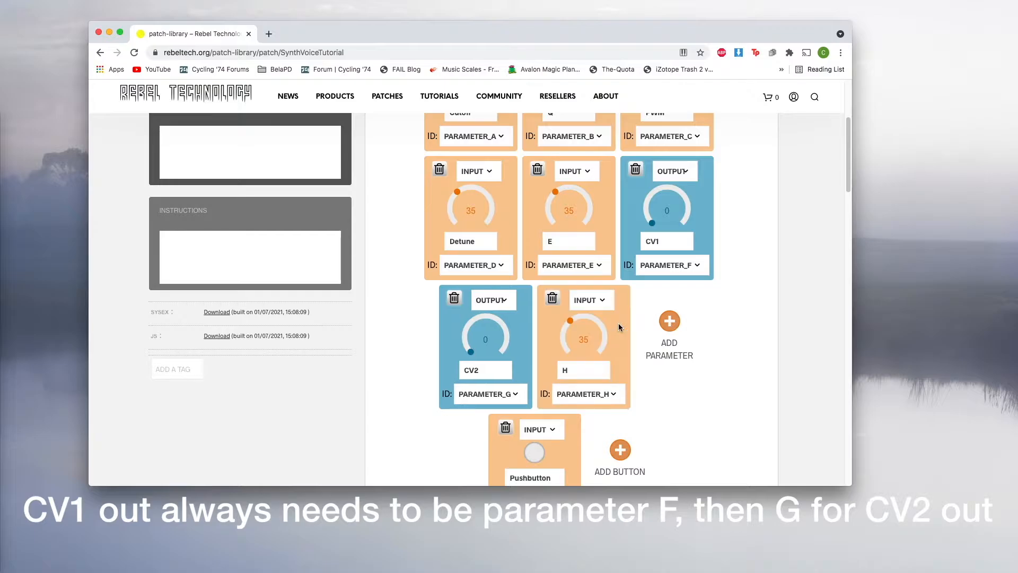
pyautogui.click(670, 323)
pyautogui.click(720, 323)
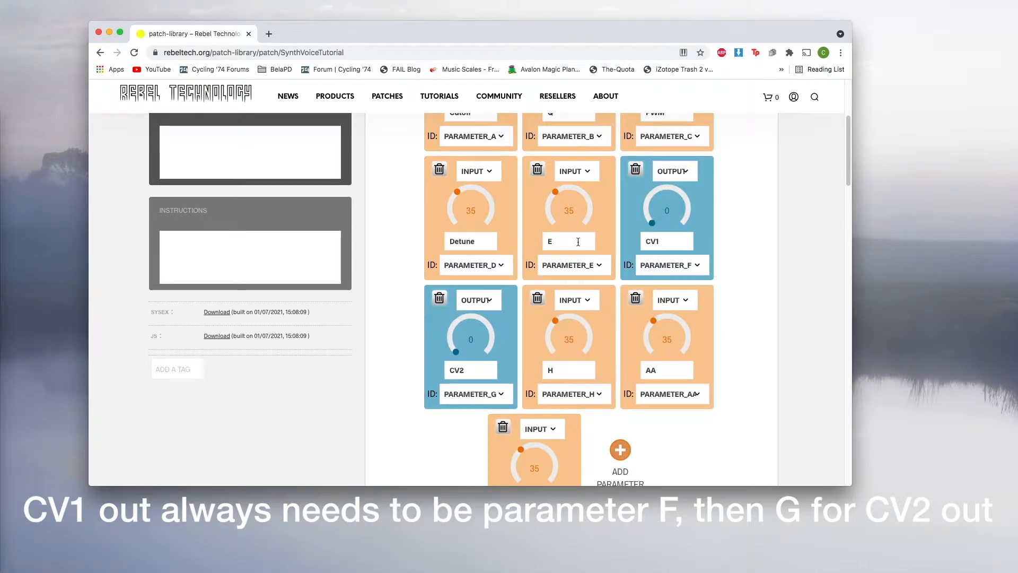
pyautogui.click(584, 264)
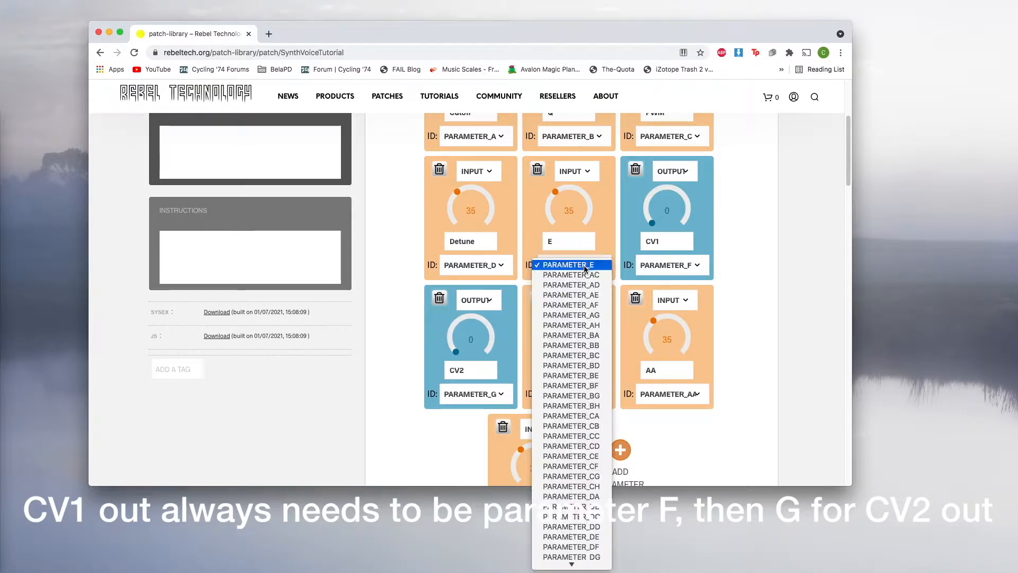
pyautogui.click(569, 240)
# Rename the PARAMETER_AA control as Attack and the PARAMETER_AB control as Release
pyautogui.scroll(-1, 620, 366)
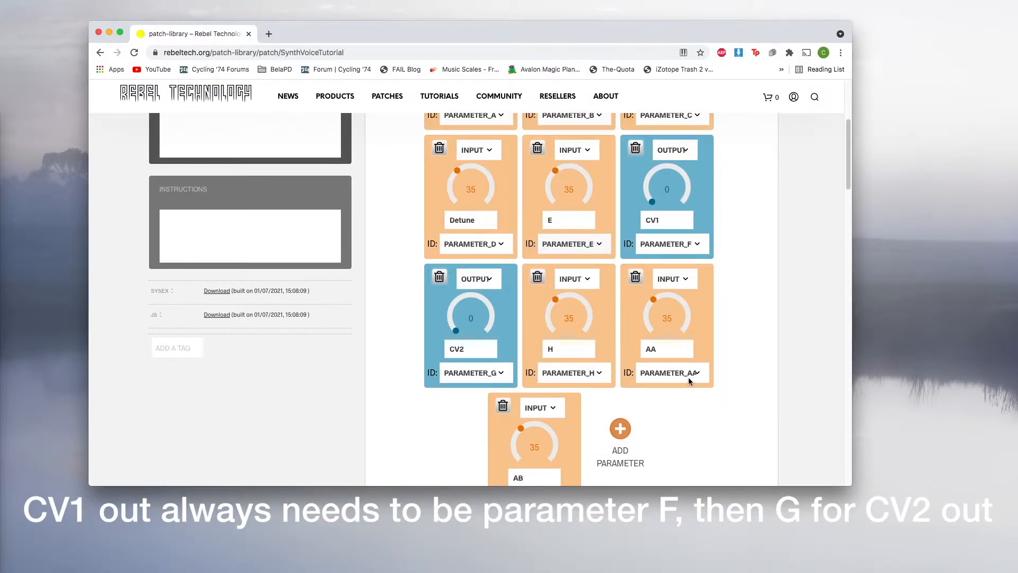
pyautogui.click(668, 348)
pyautogui.press('BackSpace')
pyautogui.write('ttack')
pyautogui.scroll(-1, 556, 432)
pyautogui.doubleClick(542, 456)
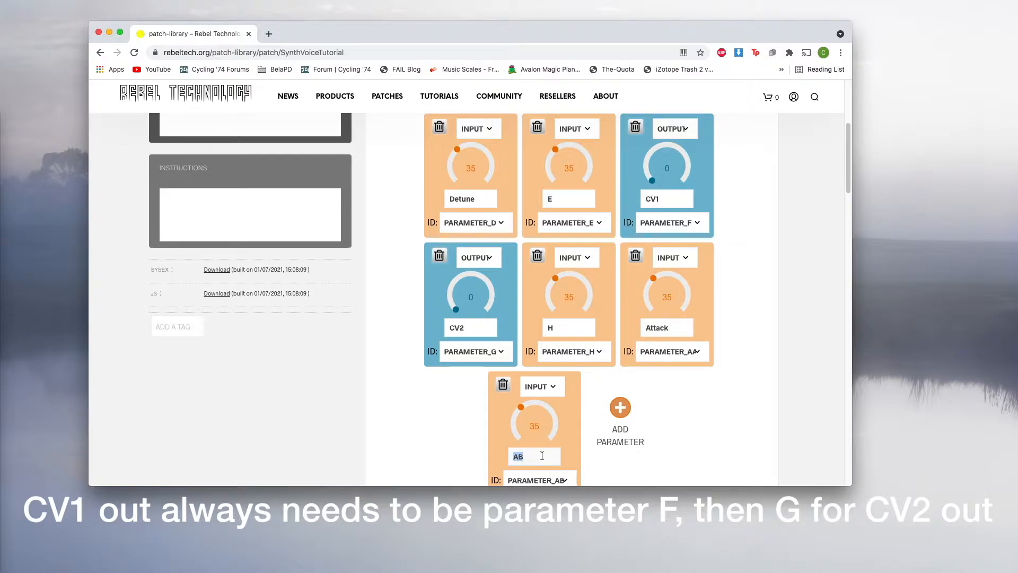
pyautogui.write('Release')
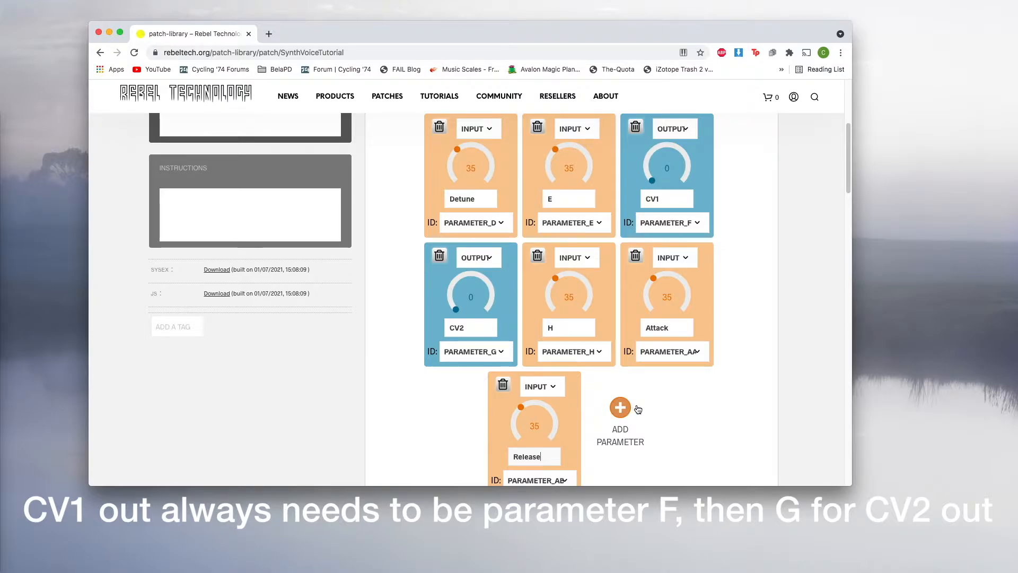
# Change the E parameter's ID to PARAMETER_AC and rename it as Mix
pyautogui.click(581, 224)
pyautogui.click(582, 234)
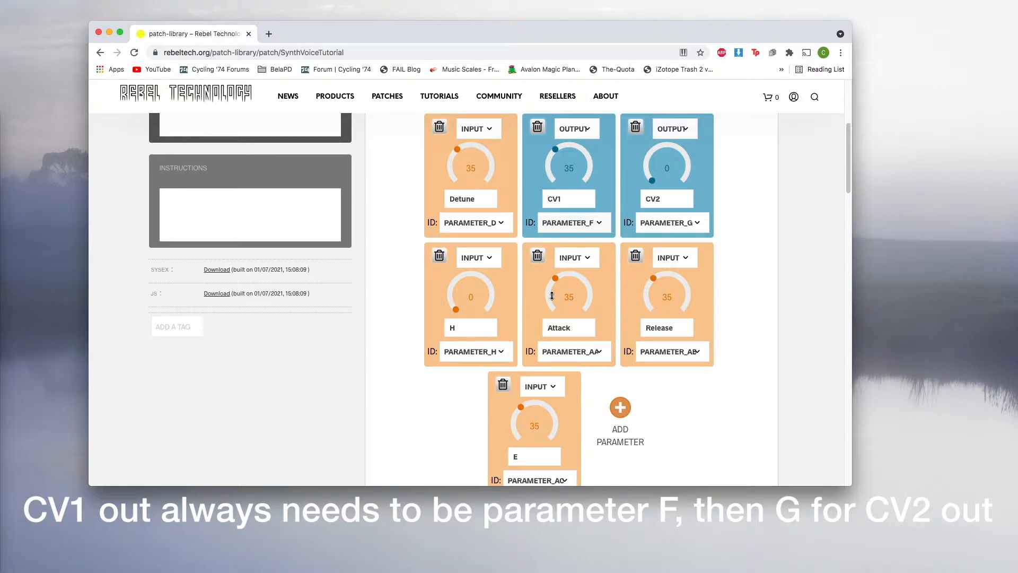
pyautogui.scroll(-1, 546, 371)
pyautogui.doubleClick(533, 436)
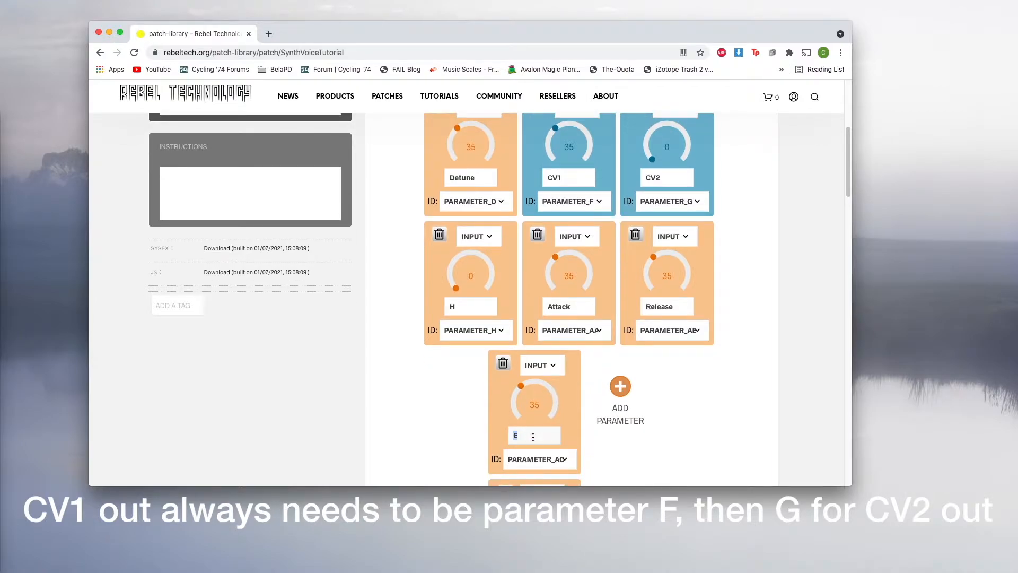
pyautogui.write('Mix')
# Change the H parameter's ID to PARAMETER_AD and rename it as Porto
pyautogui.click(495, 332)
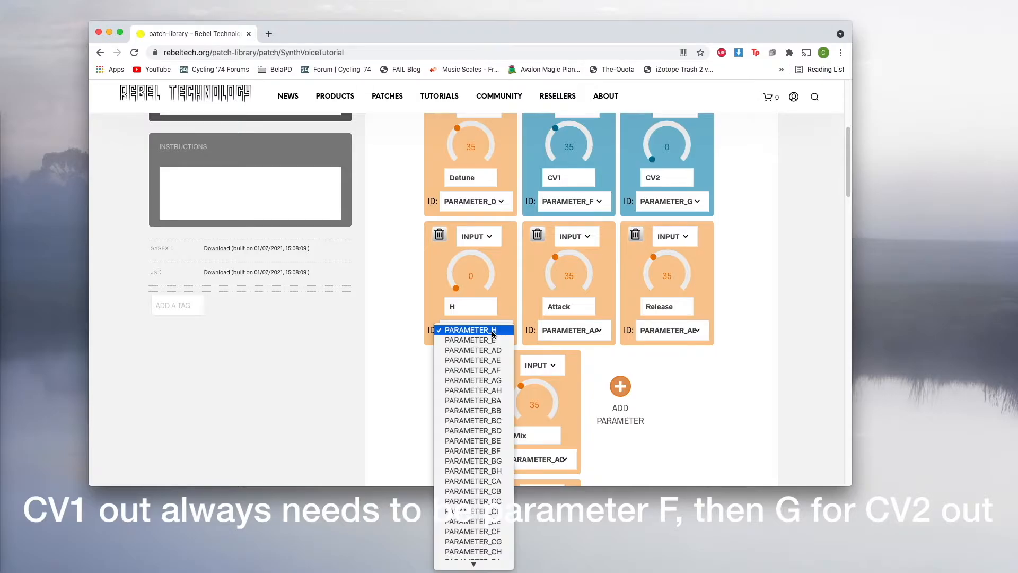
pyautogui.click(493, 351)
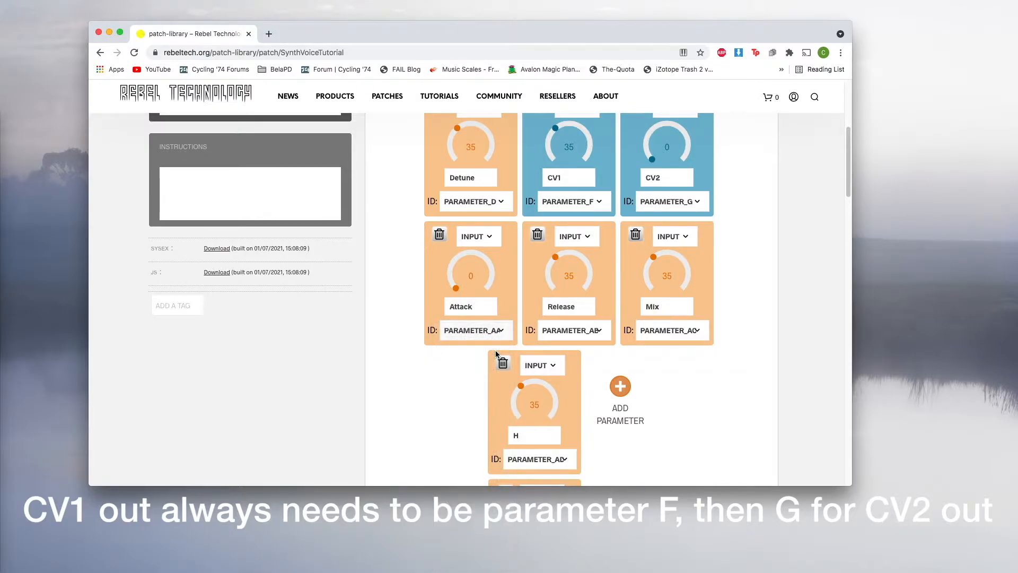
pyautogui.doubleClick(529, 437)
pyautogui.write('Porto')
# Add a second button and name the two button controls LED1 and LED2
pyautogui.scroll(-1, 693, 426)
pyautogui.scroll(3, 693, 425)
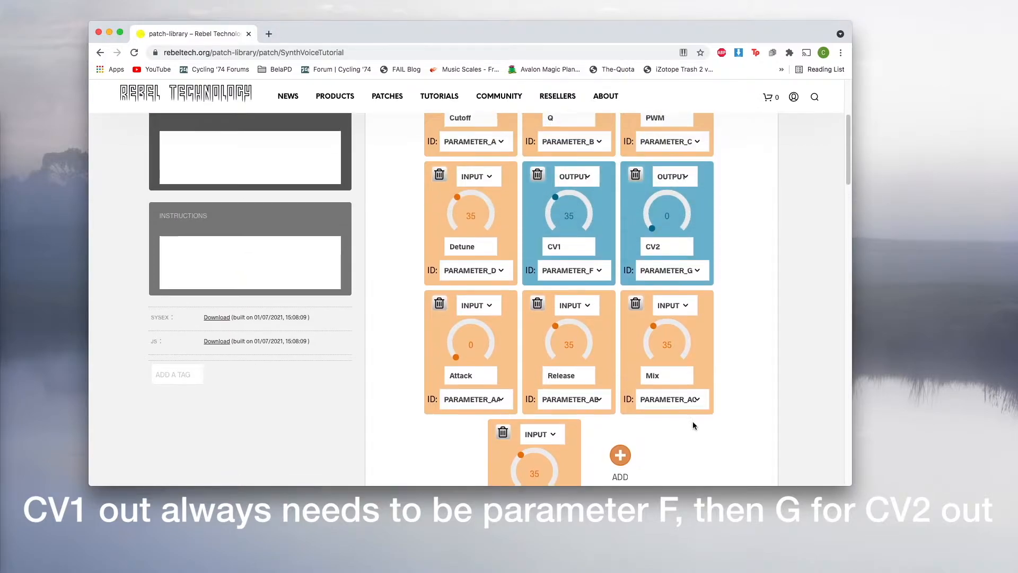
pyautogui.scroll(1, 692, 422)
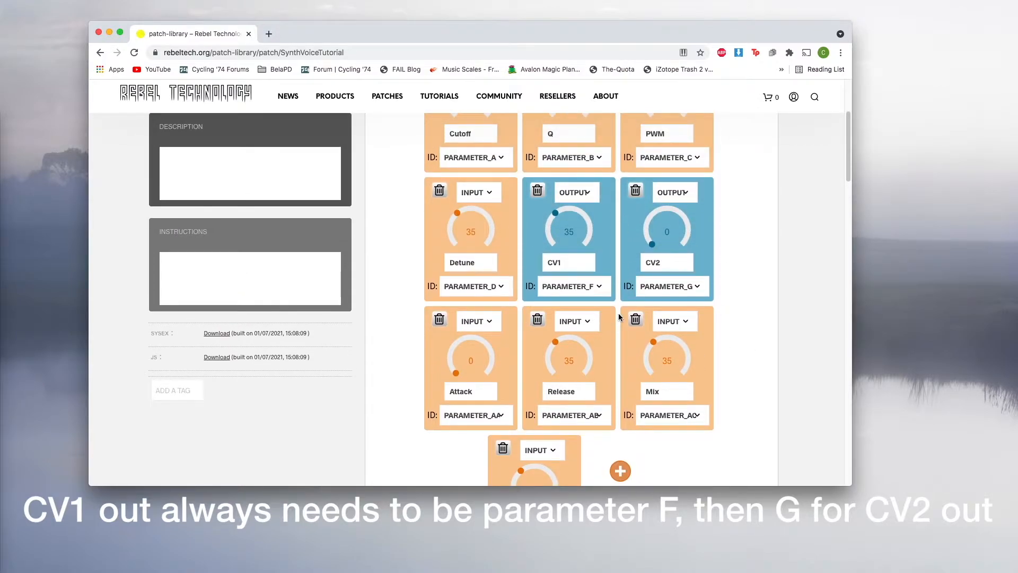
pyautogui.scroll(-5, 619, 317)
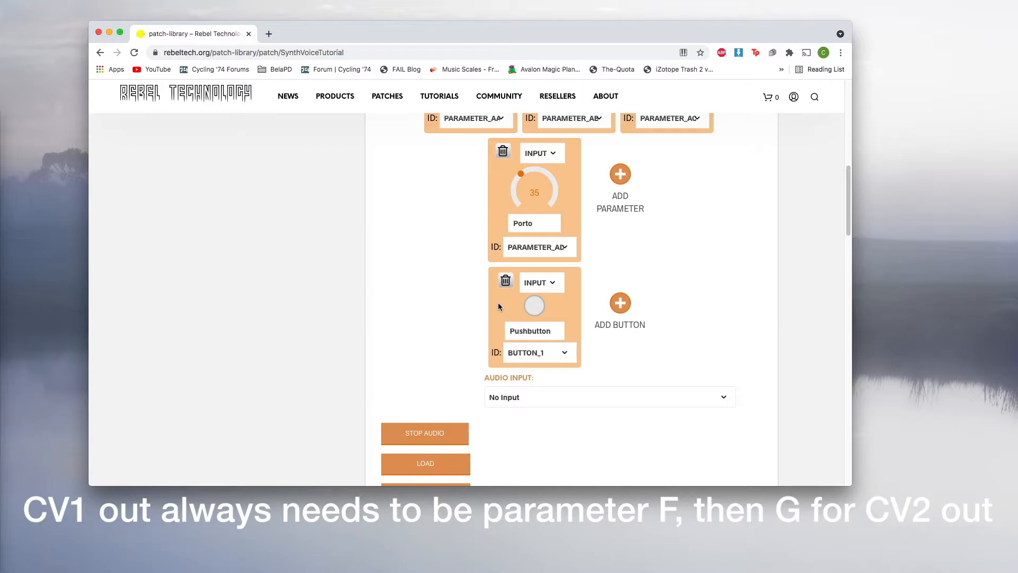
pyautogui.click(617, 308)
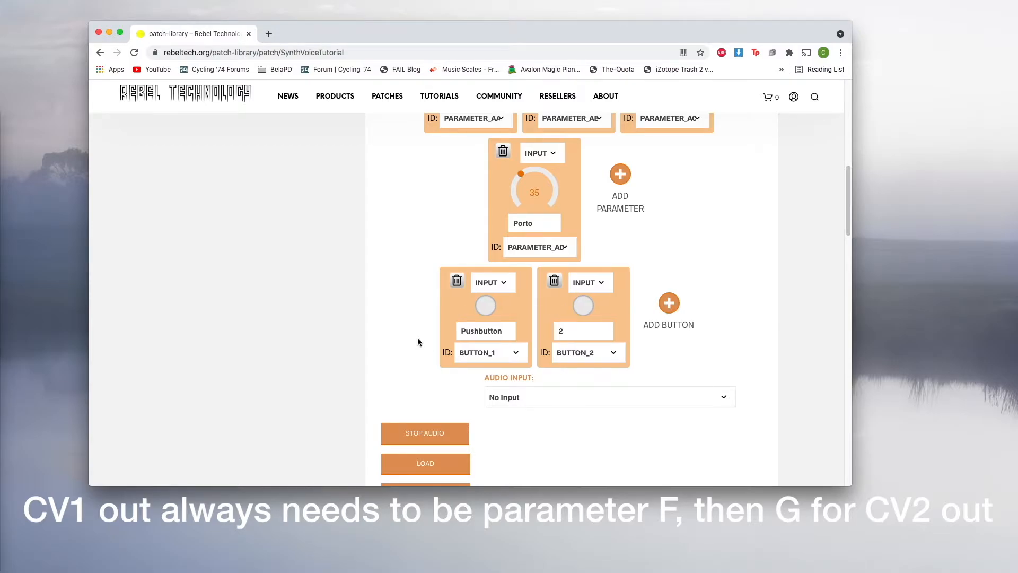
pyautogui.moveTo(506, 331); pyautogui.dragTo(409, 329)
pyautogui.moveTo(514, 330); pyautogui.dragTo(429, 329)
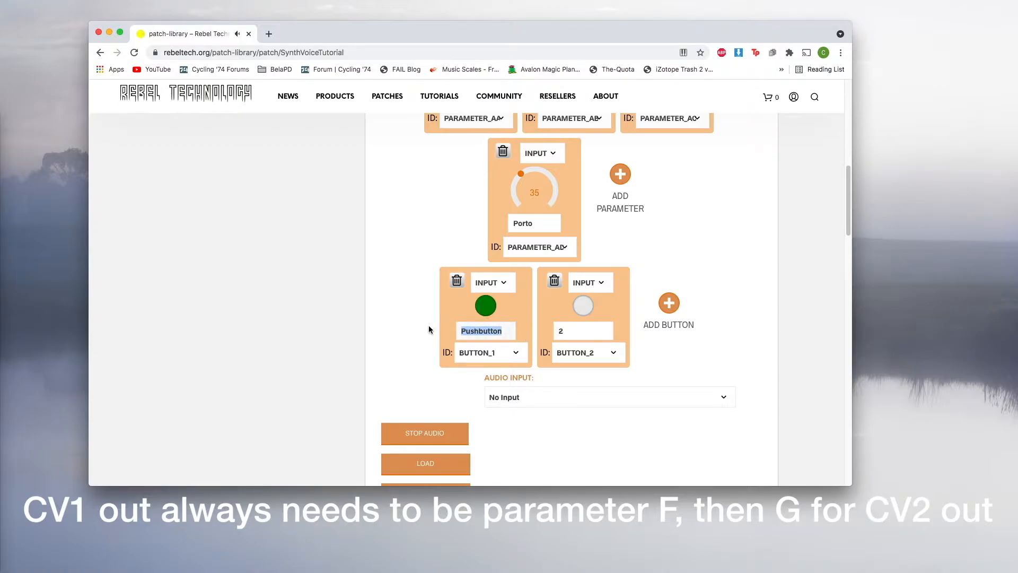
pyautogui.write('LED1')
pyautogui.moveTo(573, 330); pyautogui.dragTo(545, 330)
pyautogui.write('LED')
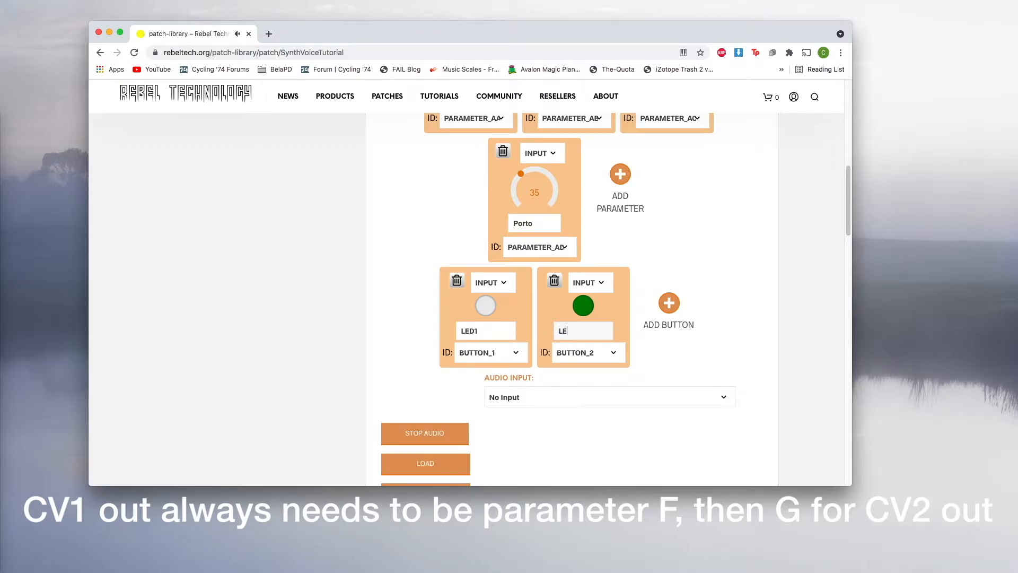
pyautogui.click(588, 307)
# Add a third button, make it an output and name it GateOut
pyautogui.click(669, 303)
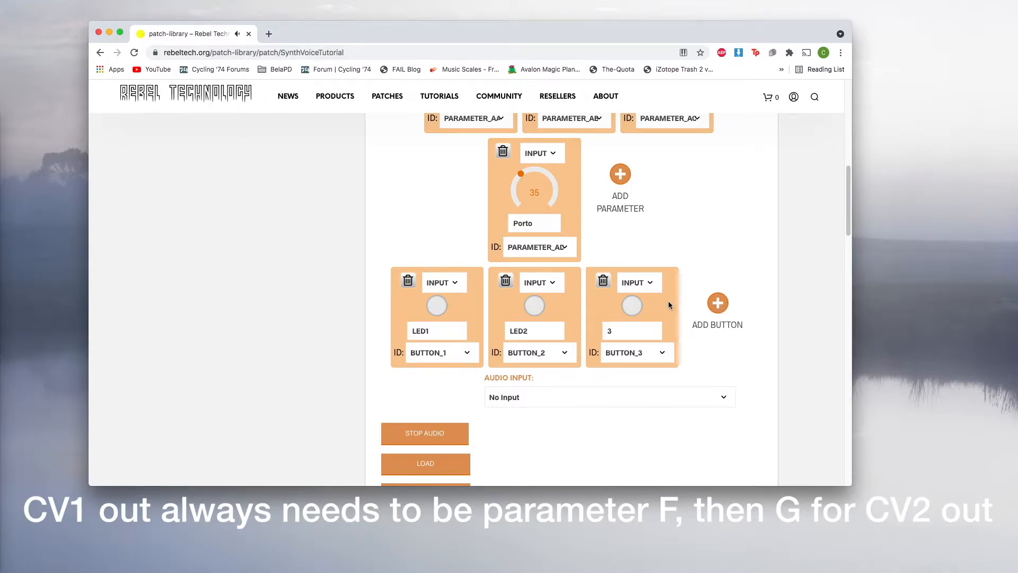
pyautogui.click(636, 284)
pyautogui.click(637, 293)
pyautogui.doubleClick(636, 331)
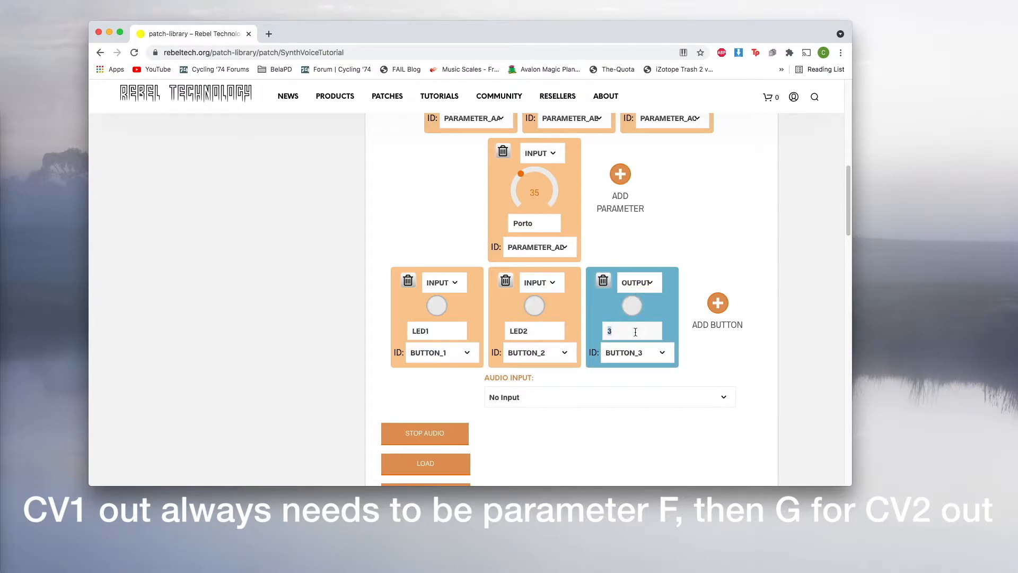
pyautogui.write('GateOut')
pyautogui.scroll(3, 644, 315)
pyautogui.scroll(10, 643, 315)
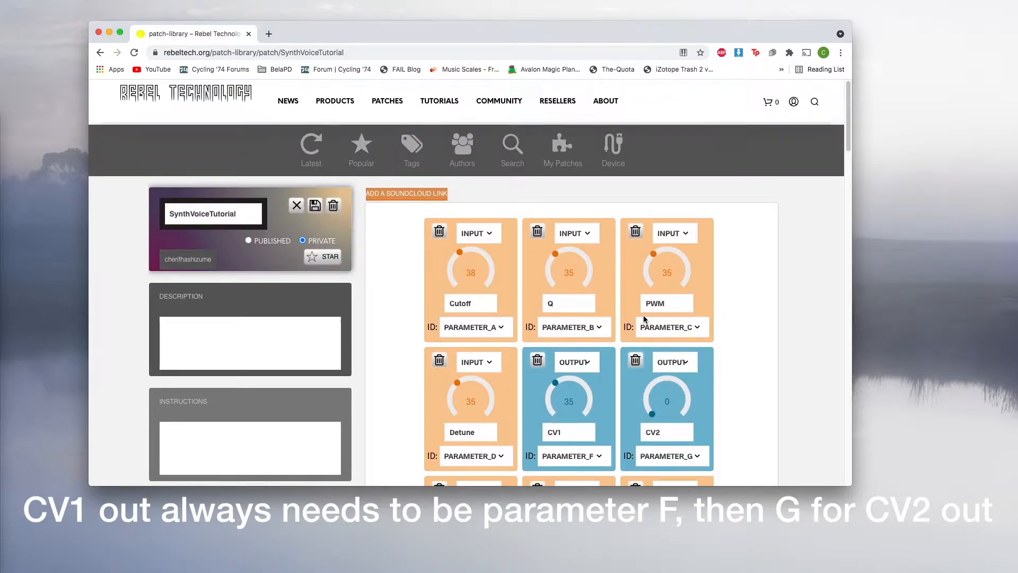
pyautogui.scroll(-7, 643, 315)
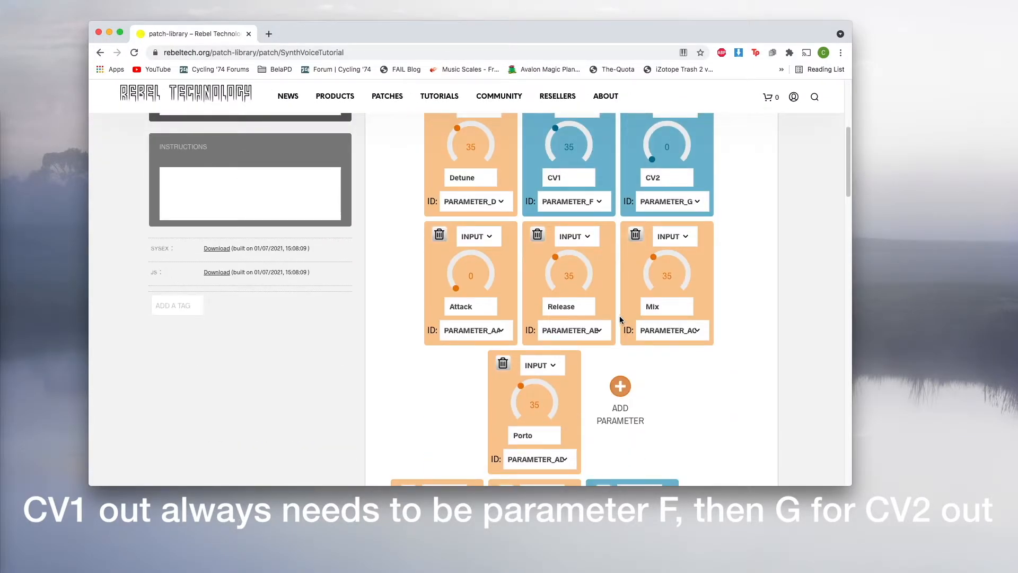
# Save the edited patch parameters and buttons, and recompile the SynthVoiceTutorial patch
pyautogui.scroll(5, 585, 317)
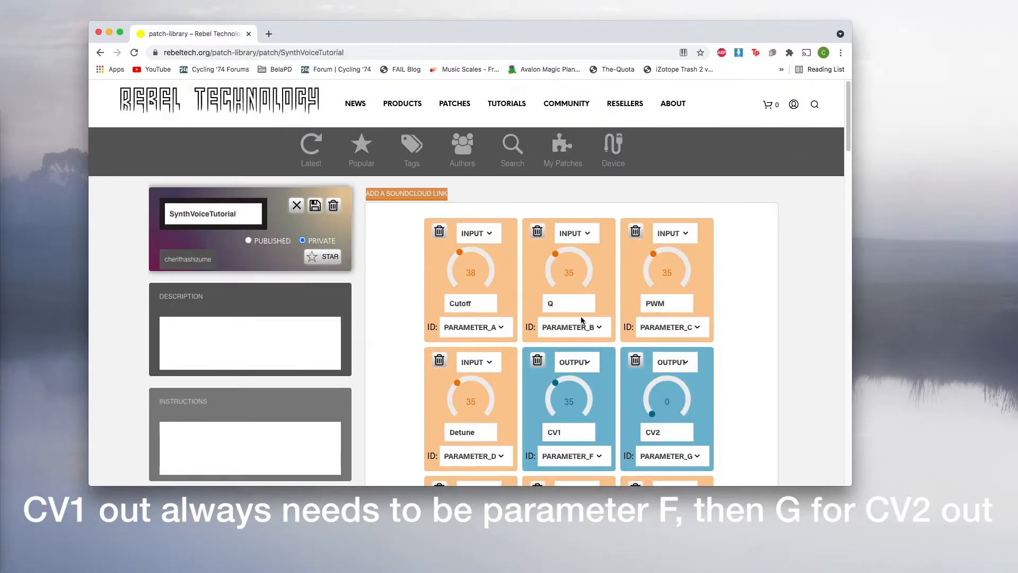
pyautogui.click(316, 207)
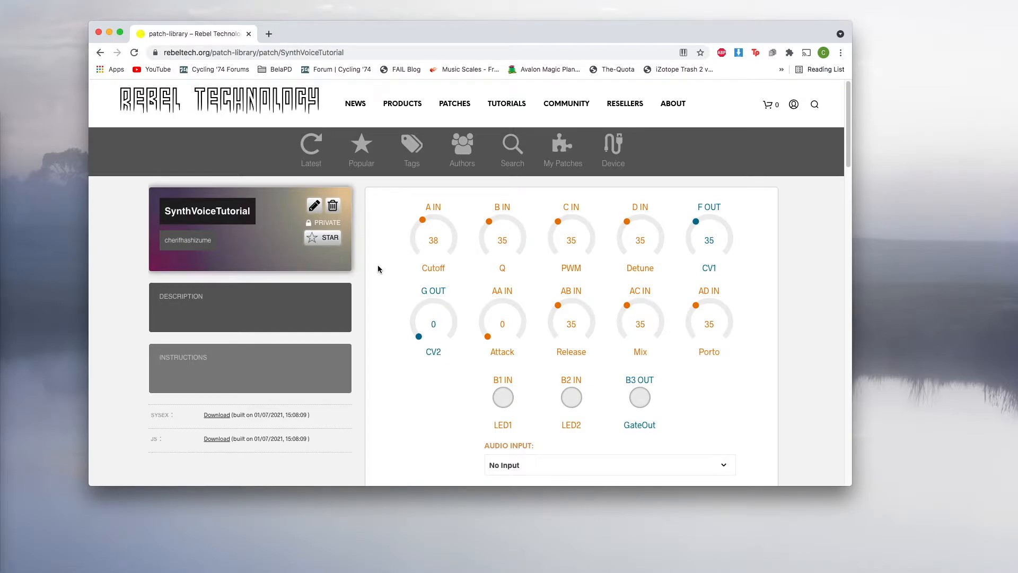
pyautogui.scroll(-2, 379, 269)
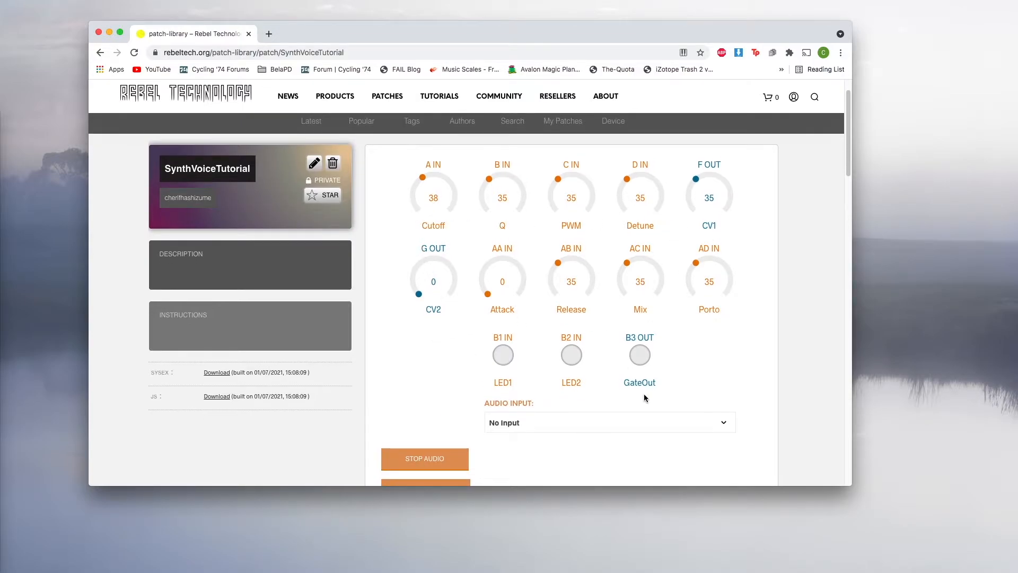
pyautogui.scroll(-3, 400, 369)
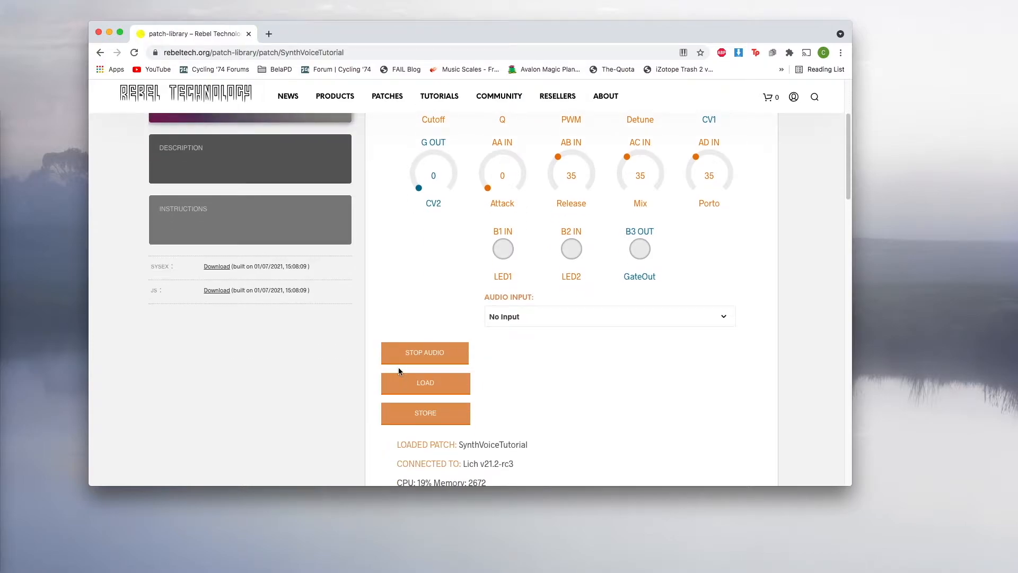
pyautogui.scroll(-6, 399, 369)
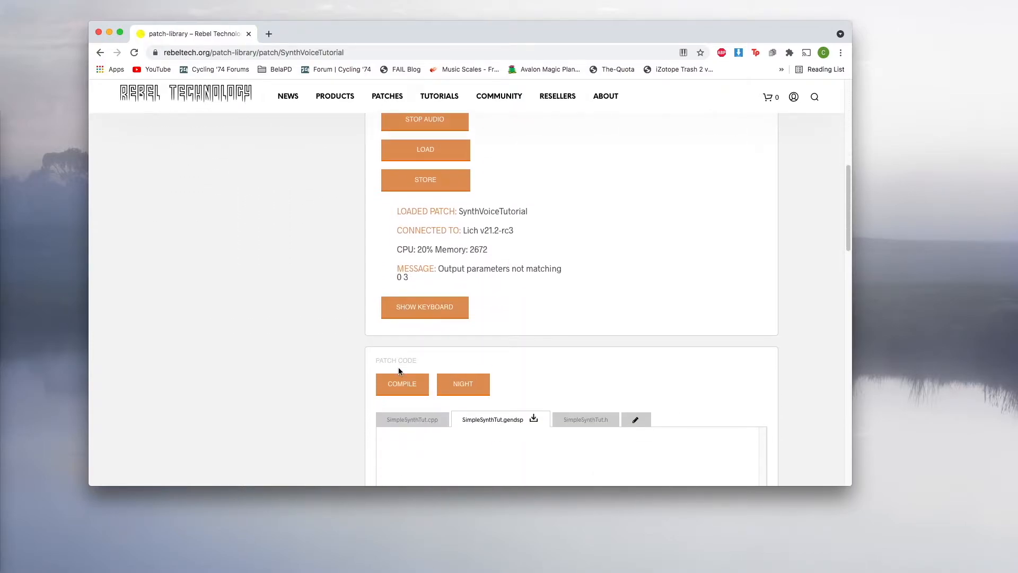
pyautogui.scroll(-1, 486, 289)
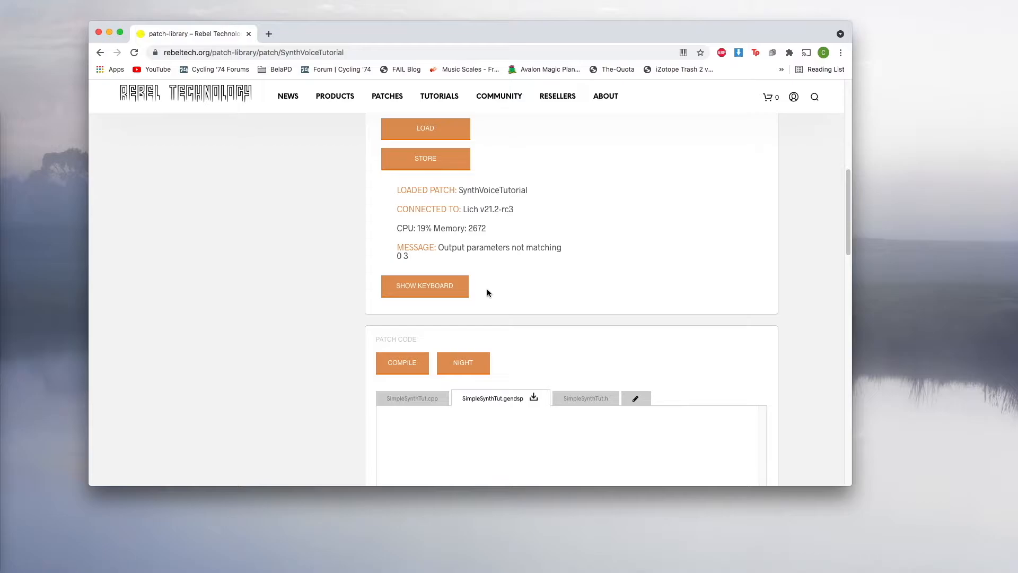
pyautogui.click(407, 369)
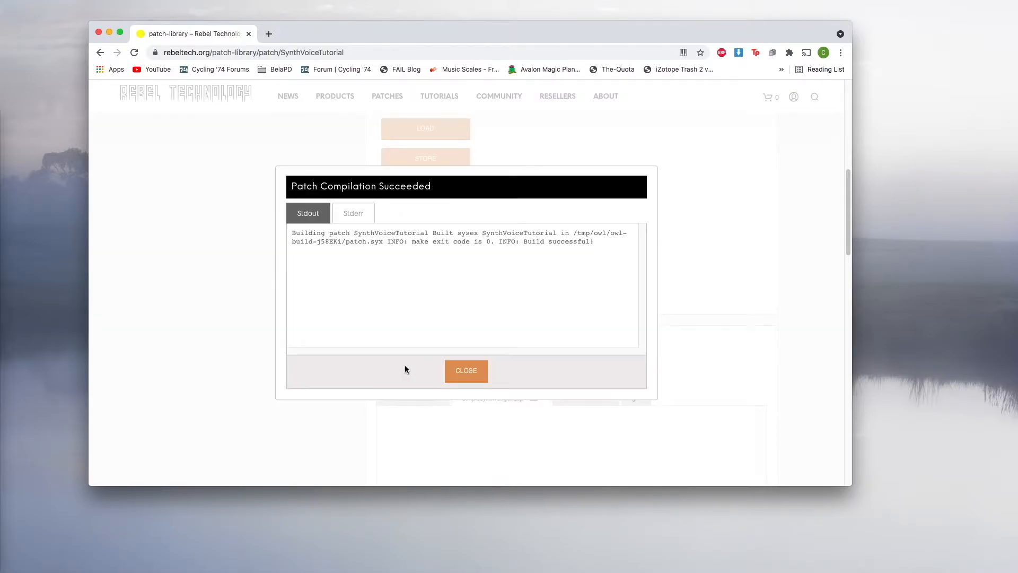
pyautogui.click(481, 374)
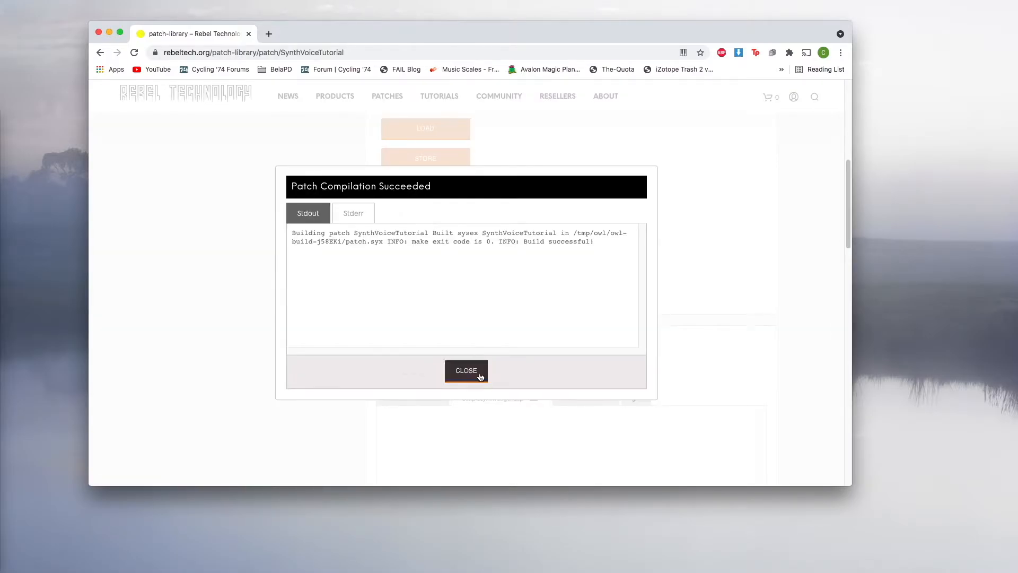
# Try to store the recompiled patch in a slot on the Lich
pyautogui.scroll(5, 481, 377)
pyautogui.scroll(-3, 493, 368)
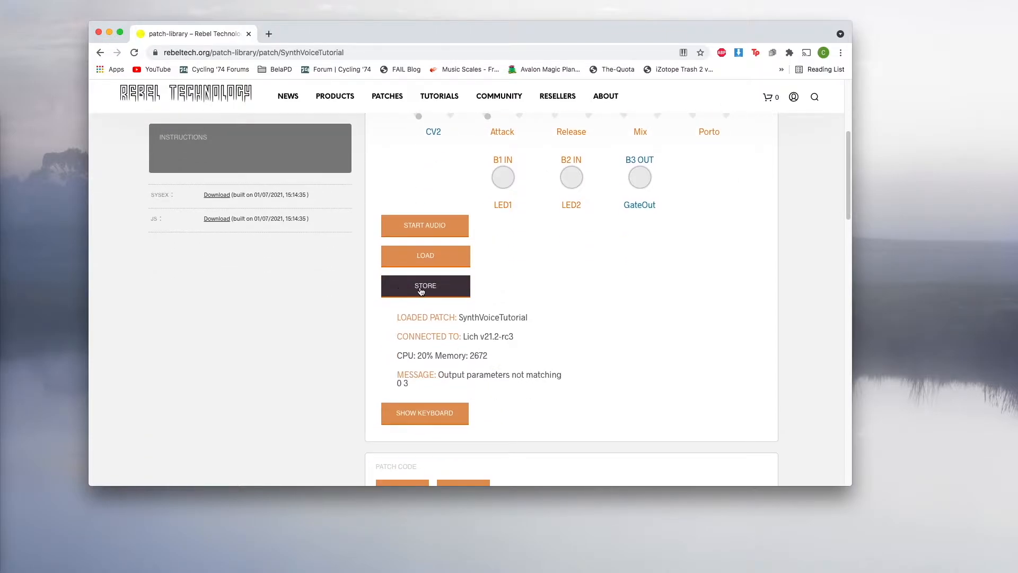
pyautogui.click(422, 291)
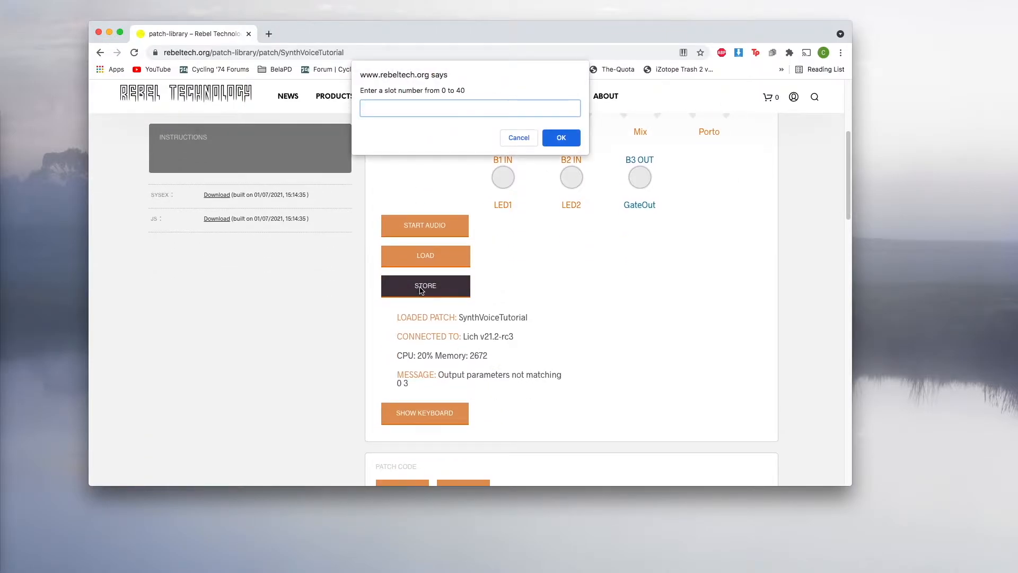
pyautogui.click(561, 139)
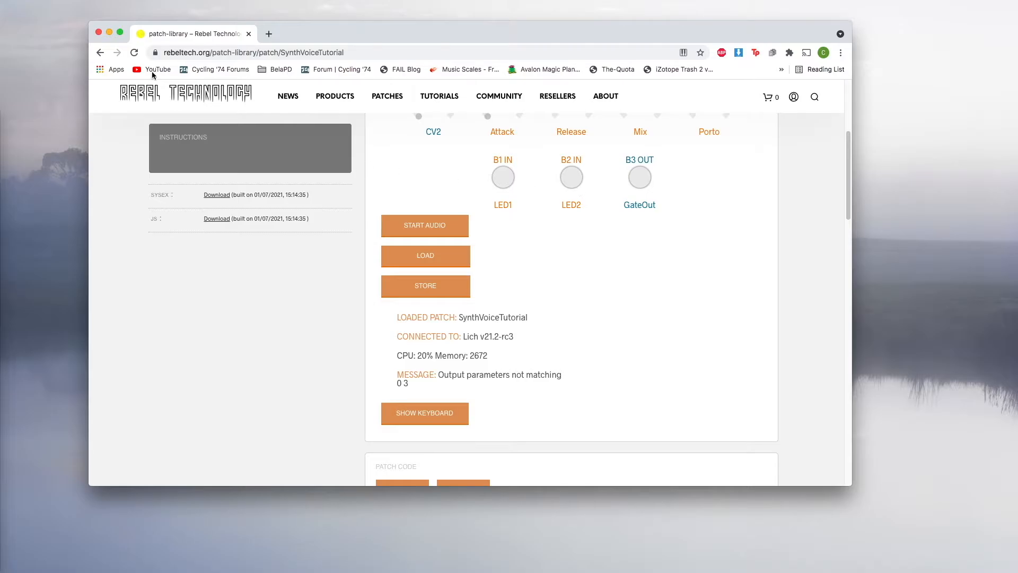
# Reload the SynthVoiceTutorial patch page and reconnect it to the Lich device
pyautogui.click(134, 53)
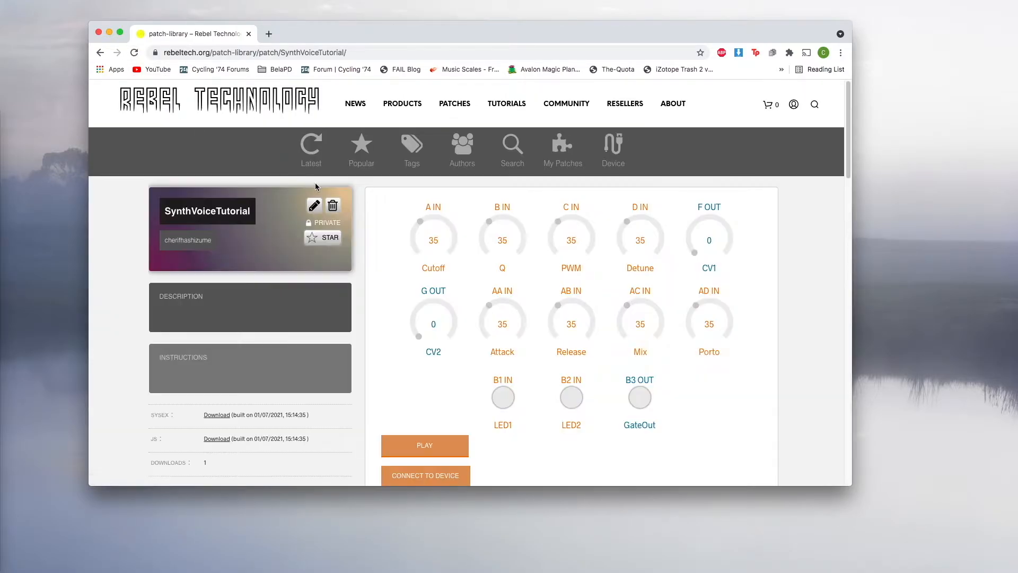
pyautogui.scroll(-3, 349, 223)
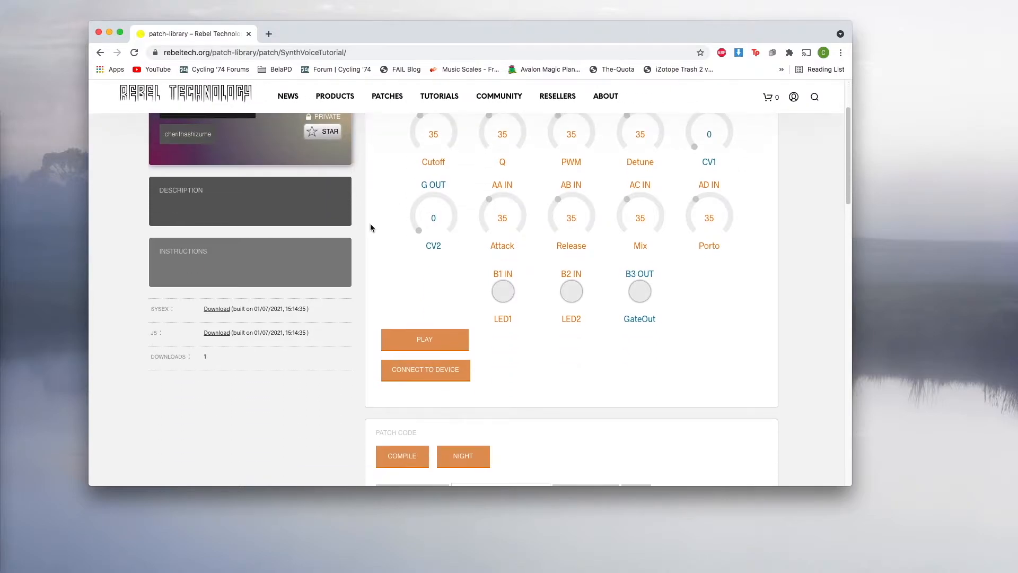
pyautogui.click(427, 371)
pyautogui.scroll(-3, 427, 366)
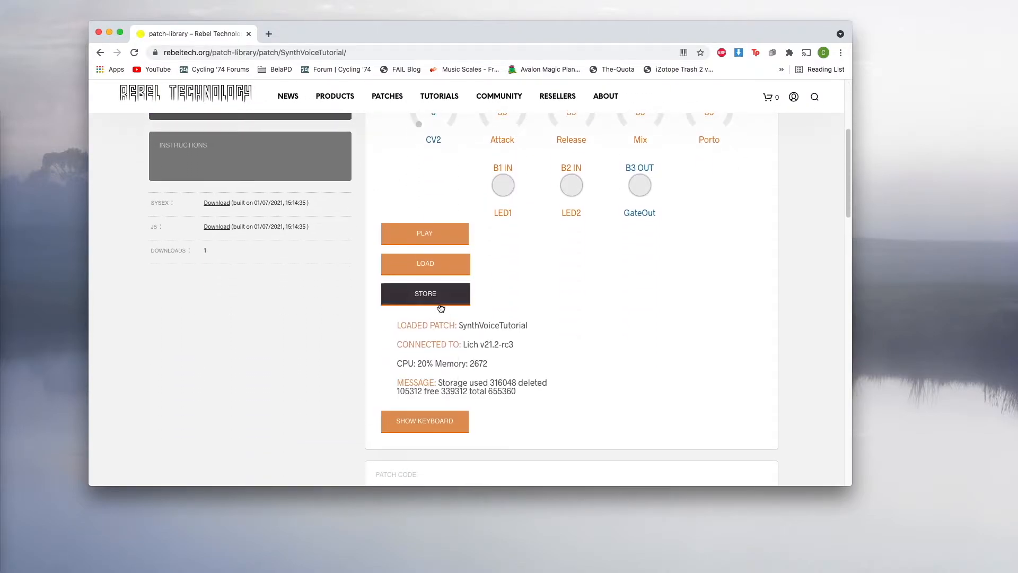
# Store the recompiled SynthVoiceTutorial patch in slot 4 of the Lich
pyautogui.click(434, 303)
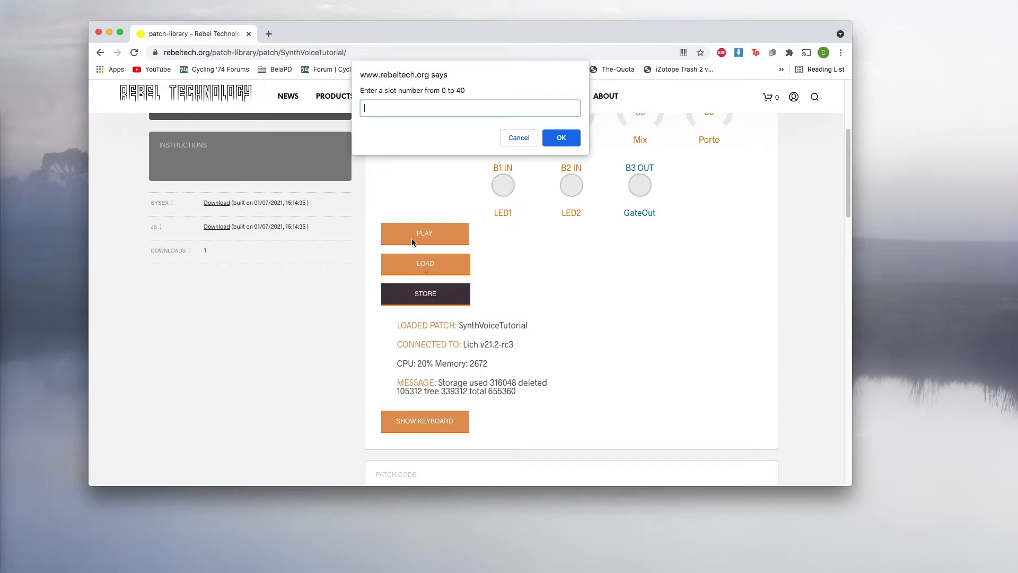
pyautogui.write('4')
pyautogui.click(562, 139)
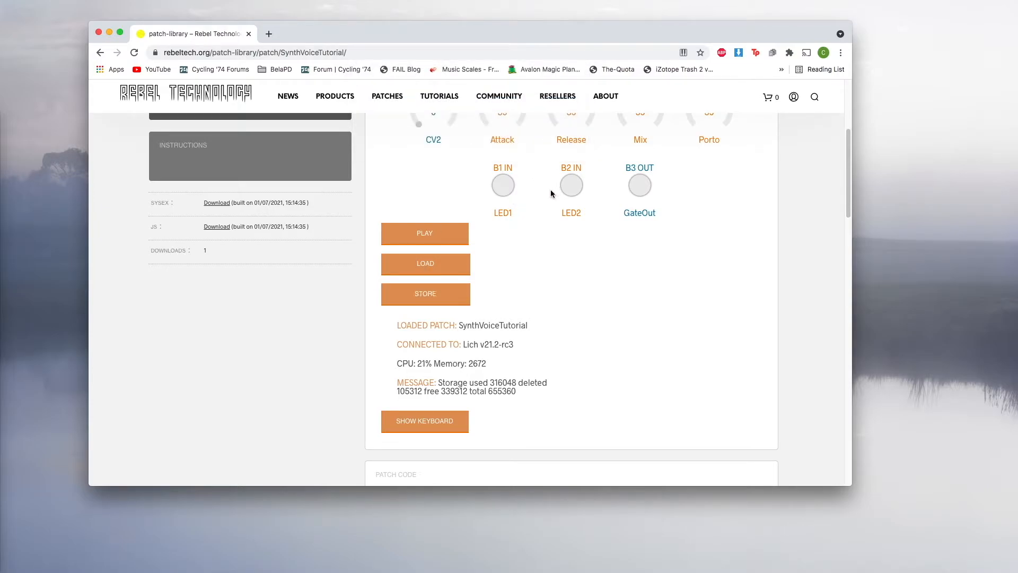